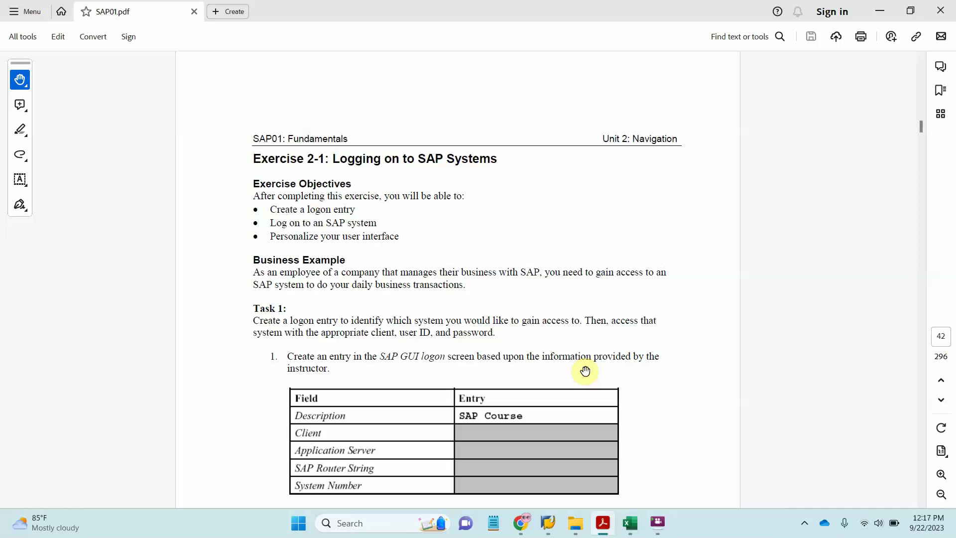
Step: Read through Exercise 2-1 in SAP01.pdf, covering the logon entry fields of Task 1 and the personalization instructions of Task 2
{"action": "scroll", "coordinate": [434, 261], "scroll_direction": "down", "scroll_amount": 1}
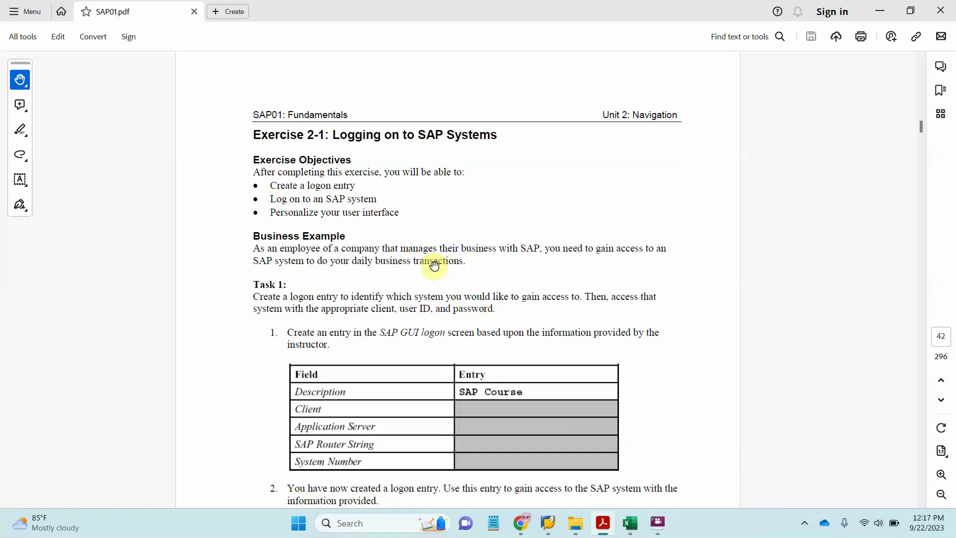
{"action": "scroll", "coordinate": [434, 443], "scroll_direction": "down", "scroll_amount": 2}
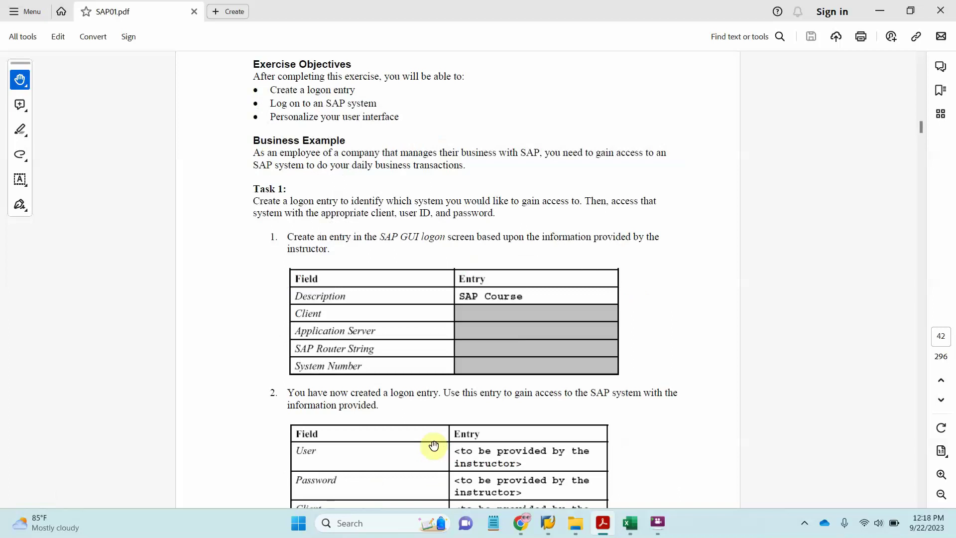
{"action": "scroll", "coordinate": [406, 461], "scroll_direction": "down", "scroll_amount": 1}
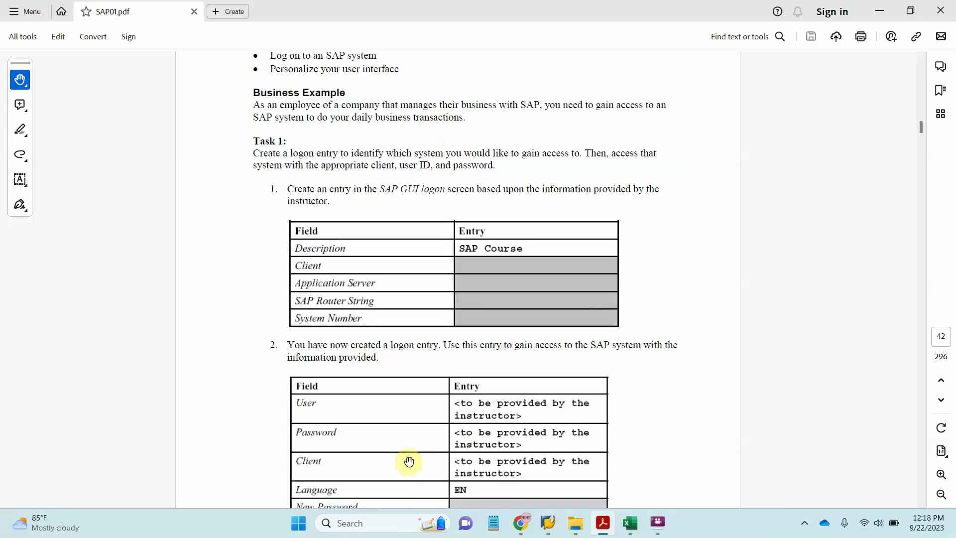
{"action": "scroll", "coordinate": [434, 463], "scroll_direction": "down", "scroll_amount": 2}
{"action": "scroll", "coordinate": [437, 466], "scroll_direction": "down", "scroll_amount": 2}
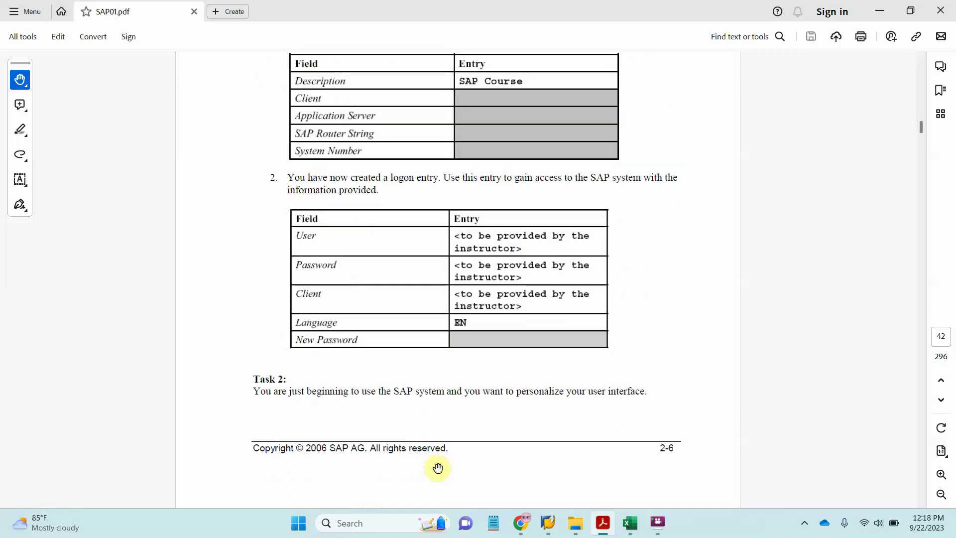
{"action": "scroll", "coordinate": [438, 468], "scroll_direction": "down", "scroll_amount": 2}
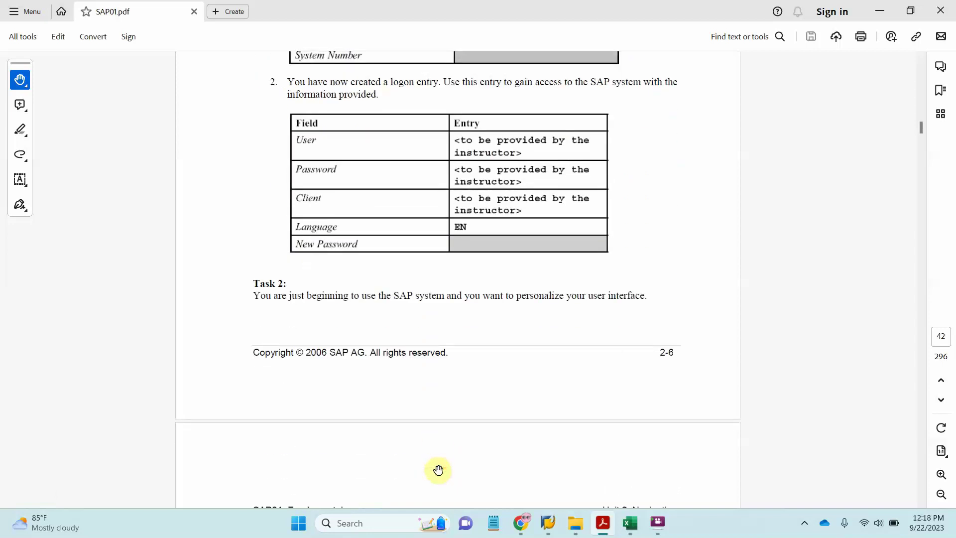
{"action": "scroll", "coordinate": [438, 471], "scroll_direction": "down", "scroll_amount": 1}
{"action": "scroll", "coordinate": [438, 471], "scroll_direction": "down", "scroll_amount": 2}
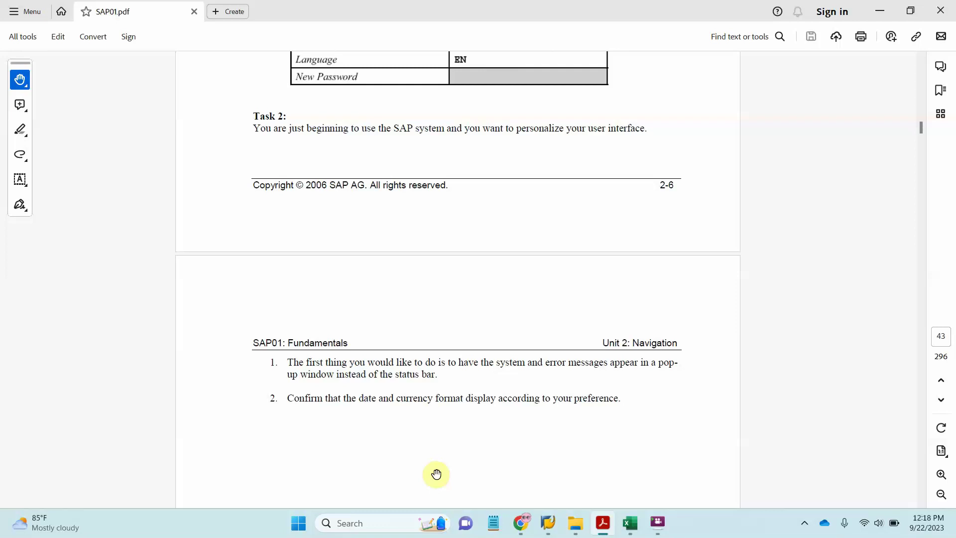
{"action": "scroll", "coordinate": [437, 474], "scroll_direction": "up", "scroll_amount": 10}
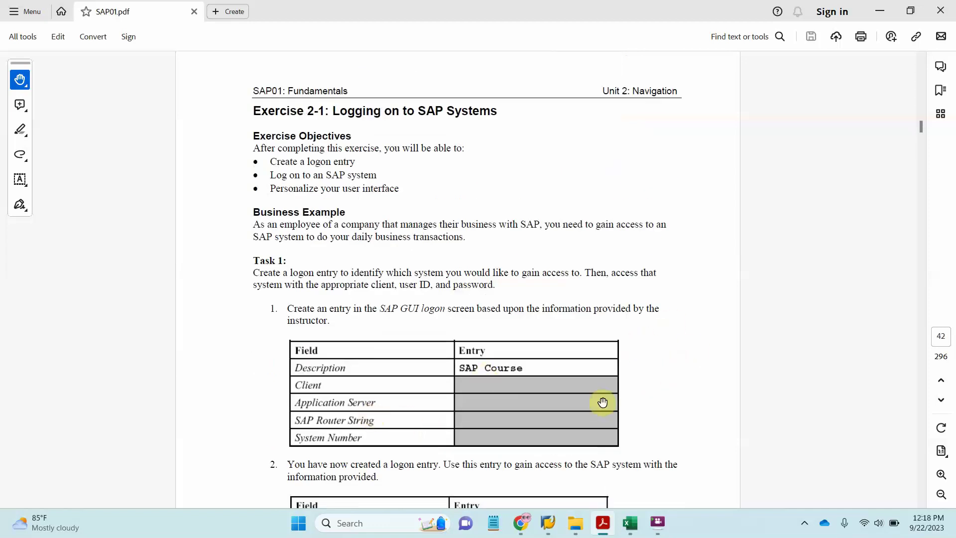
{"action": "scroll", "coordinate": [603, 402], "scroll_direction": "down", "scroll_amount": 1}
{"action": "scroll", "coordinate": [603, 402], "scroll_direction": "down", "scroll_amount": 2}
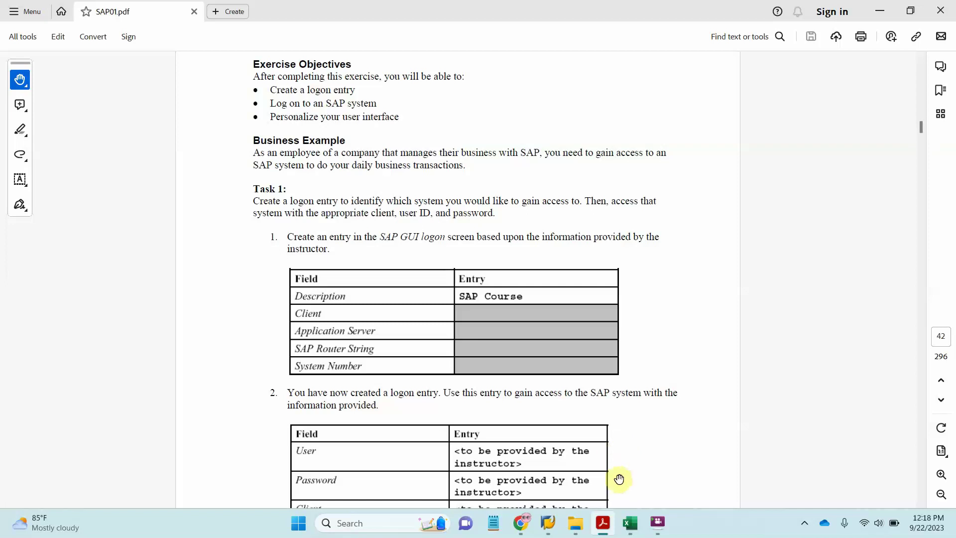
Step: Switch to the Excel login workbook and look up the lecturer's username on the SAP01 User Login sheet
{"action": "left_click", "coordinate": [632, 523]}
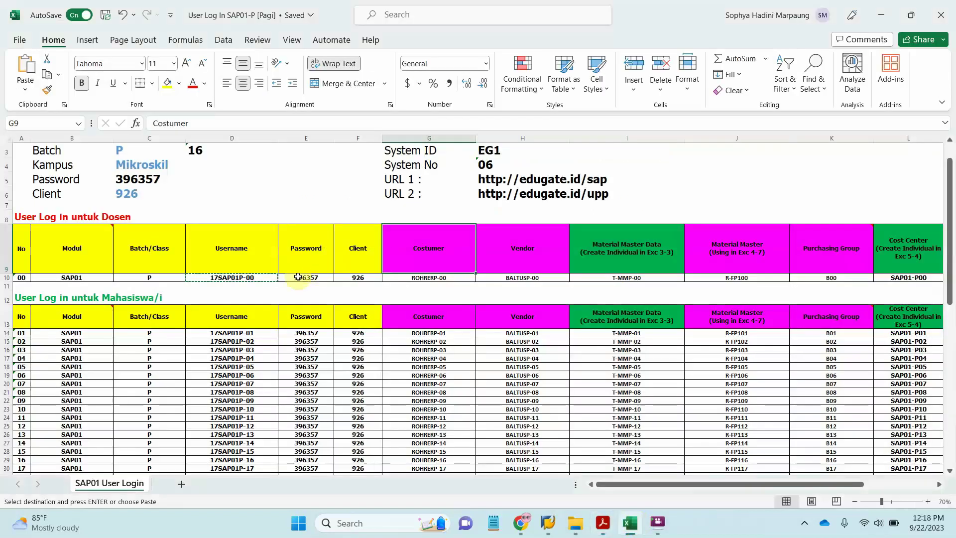
{"action": "left_click", "coordinate": [260, 278]}
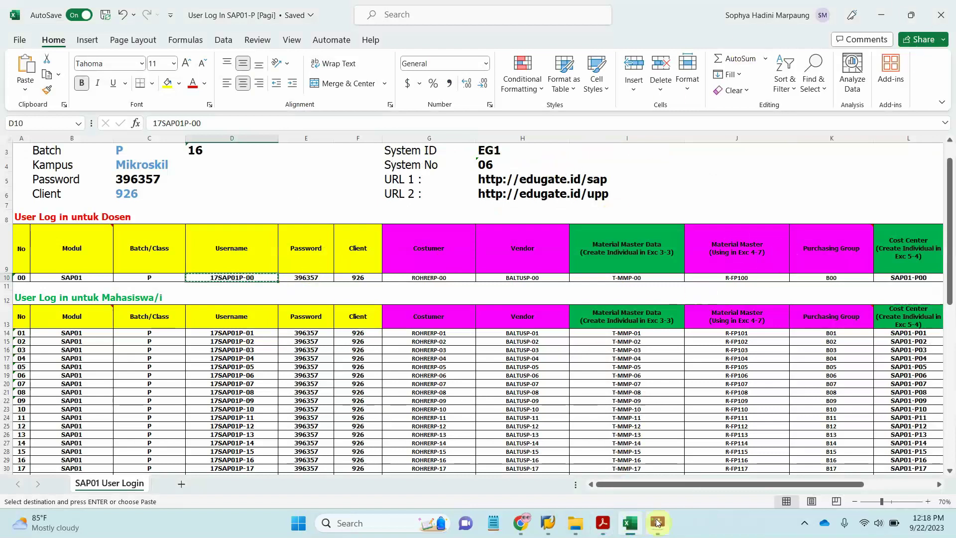
Step: Switch to SAP Logon and start a new connection entry based on User Specified System
{"action": "left_click", "coordinate": [548, 522]}
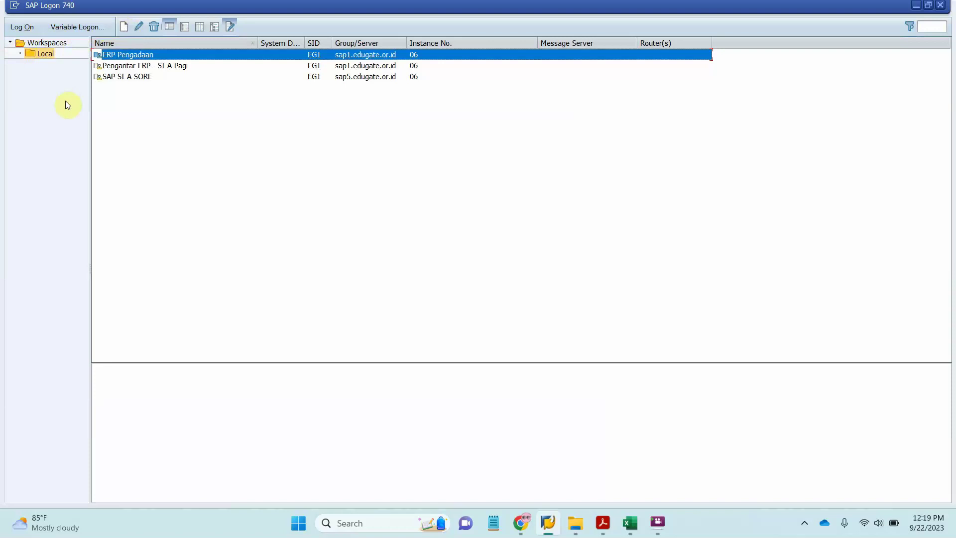
{"action": "left_click", "coordinate": [124, 25]}
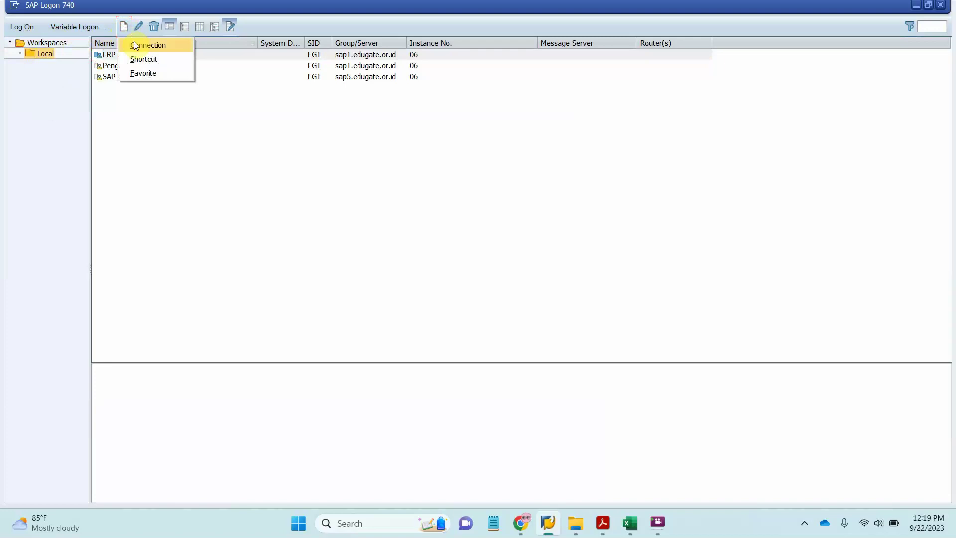
{"action": "left_click", "coordinate": [136, 46]}
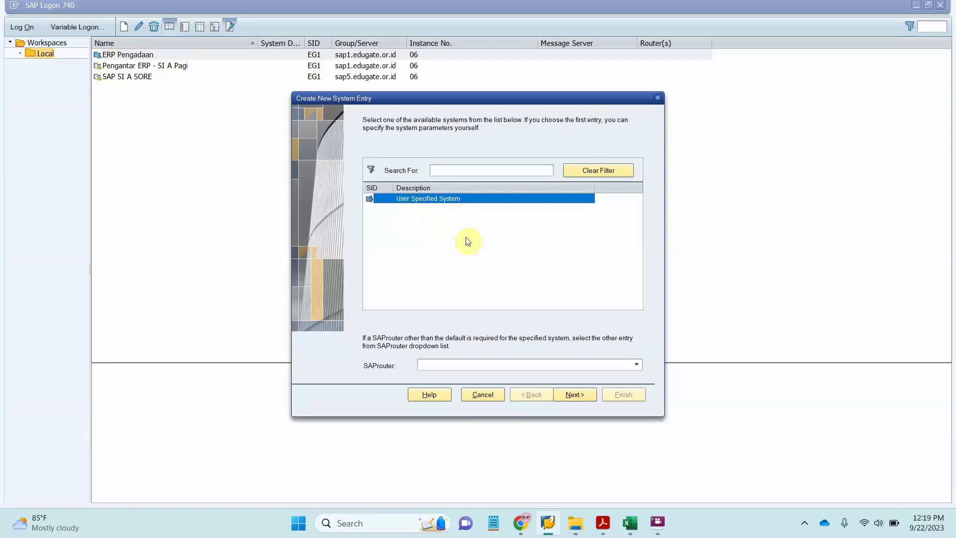
{"action": "left_click", "coordinate": [576, 394]}
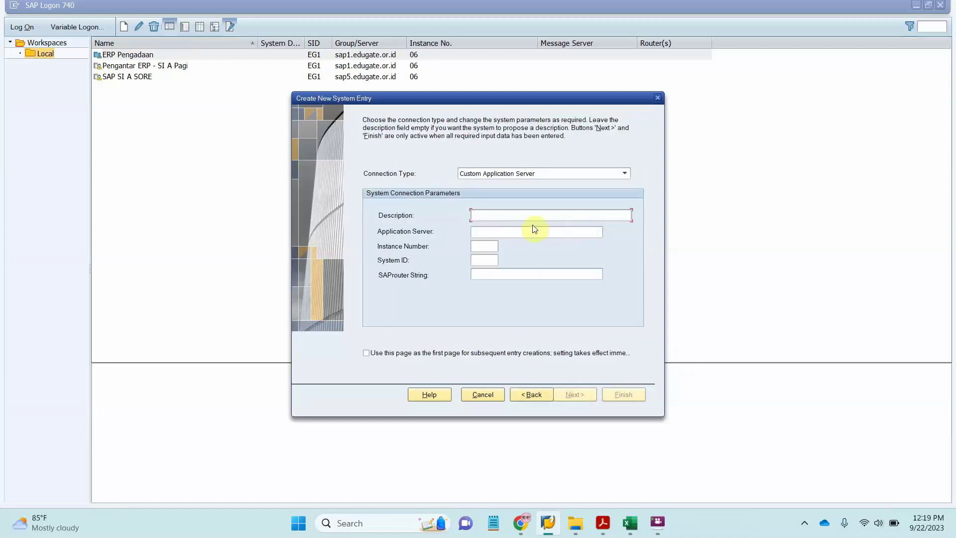
Step: Set the connection's description to Course SAP, application server to sap1.edugate.or.id, instance number to 06 and system ID to EG1
{"action": "type", "text": "VCourse"}
{"action": "key", "text": "ctrl+a"}
{"action": "type", "text": "Course SA"}
{"action": "left_click", "coordinate": [566, 229]}
{"action": "left_click_drag", "start_coordinate": [536, 104], "coordinate": [464, 127]}
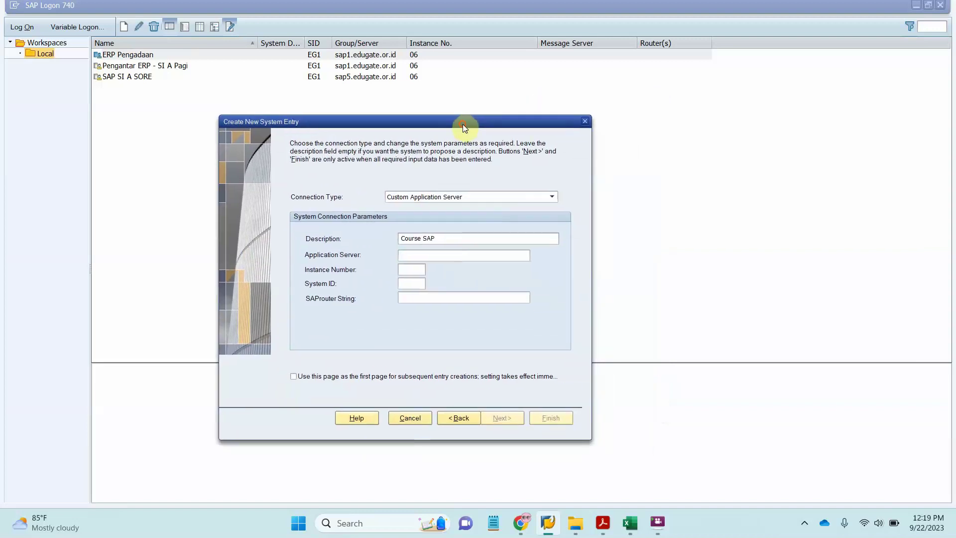
{"action": "type", "text": "sap"}
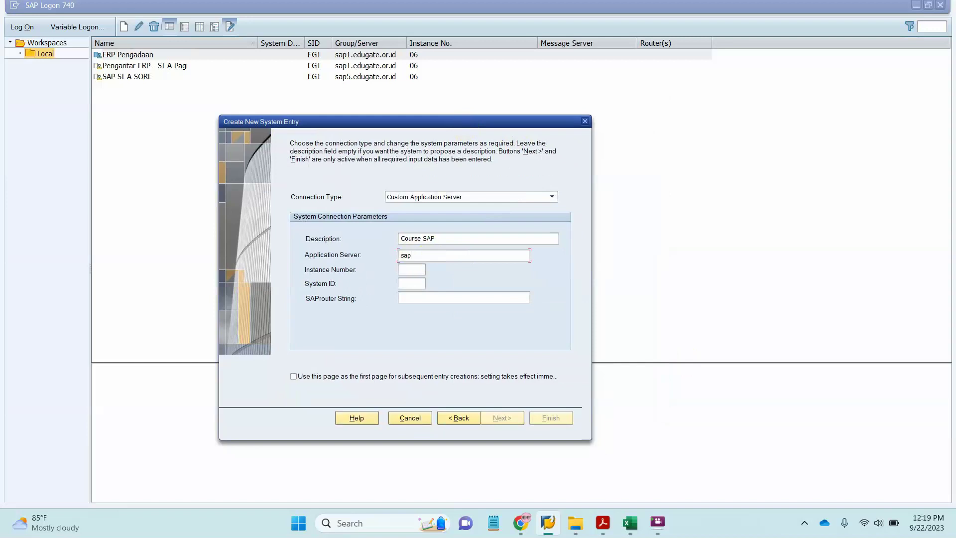
{"action": "type", "text": "1.edugate.or.id"}
{"action": "left_click", "coordinate": [424, 270]}
{"action": "type", "text": "06"}
{"action": "key", "text": "Tab"}
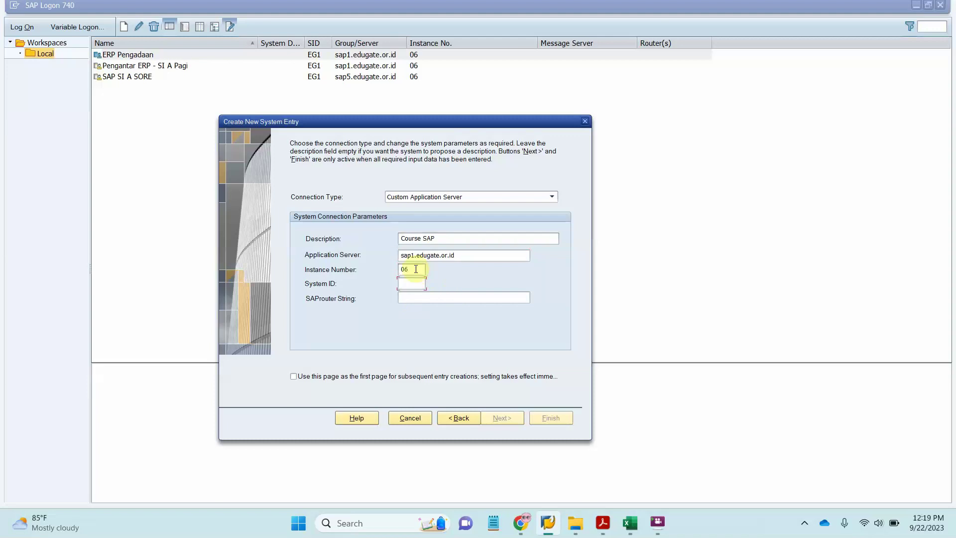
{"action": "type", "text": "EG1"}
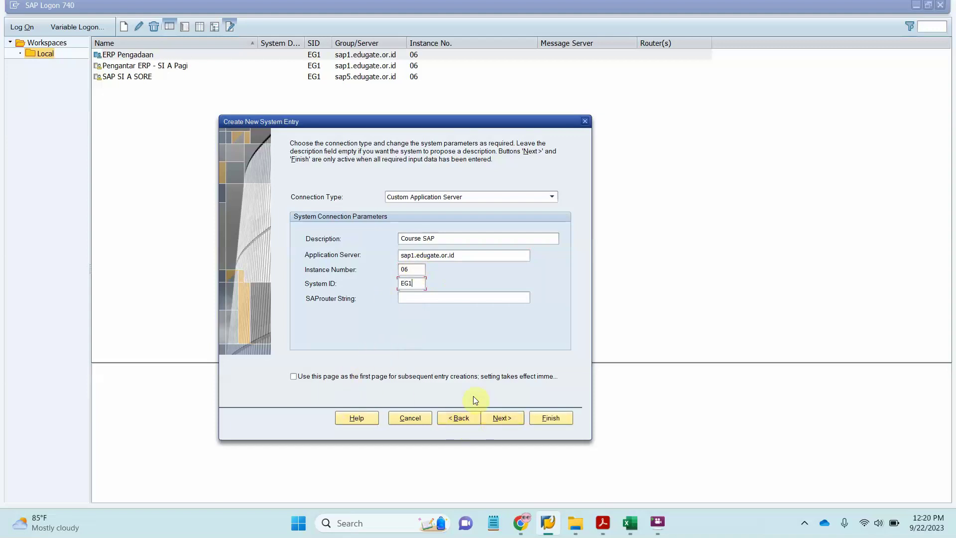
Step: Accept the default network, language and encoding settings and finish creating the connection entry
{"action": "left_click", "coordinate": [507, 421]}
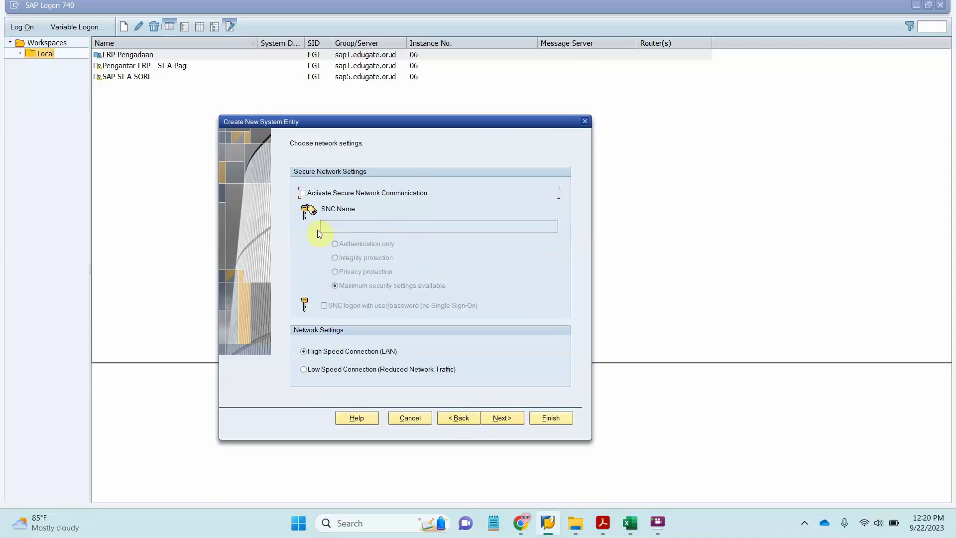
{"action": "left_click", "coordinate": [490, 417]}
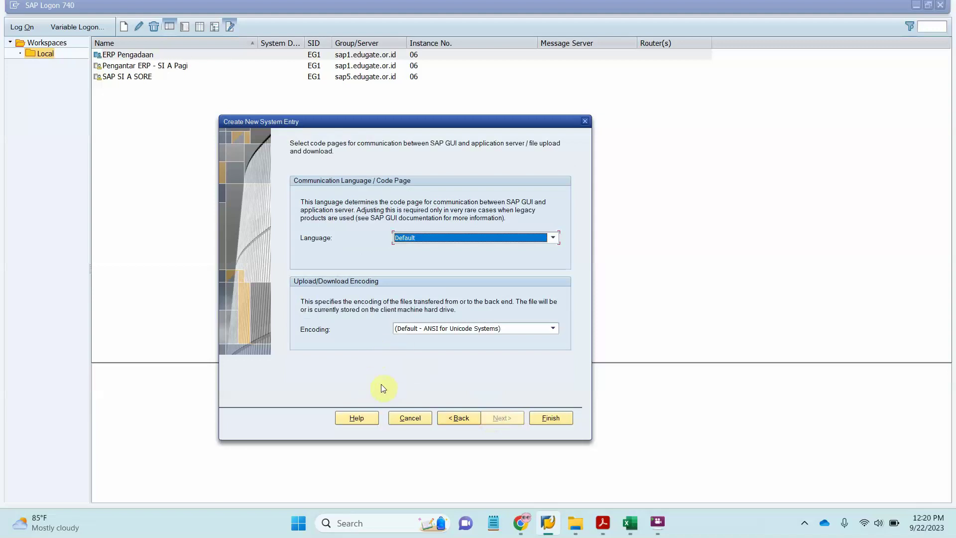
{"action": "left_click", "coordinate": [544, 420]}
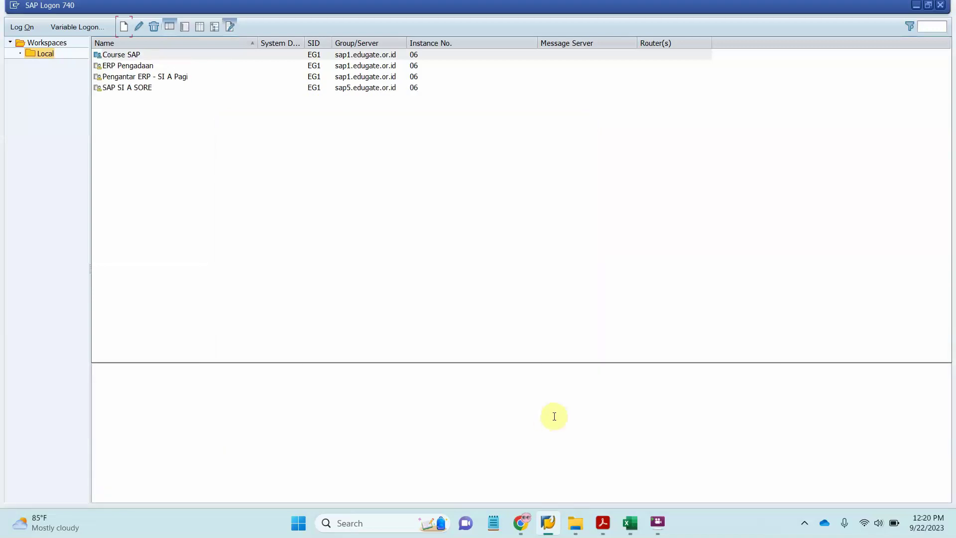
Step: Review the connection, network and code page properties of the Course SAP entry and close them
{"action": "left_click", "coordinate": [111, 59]}
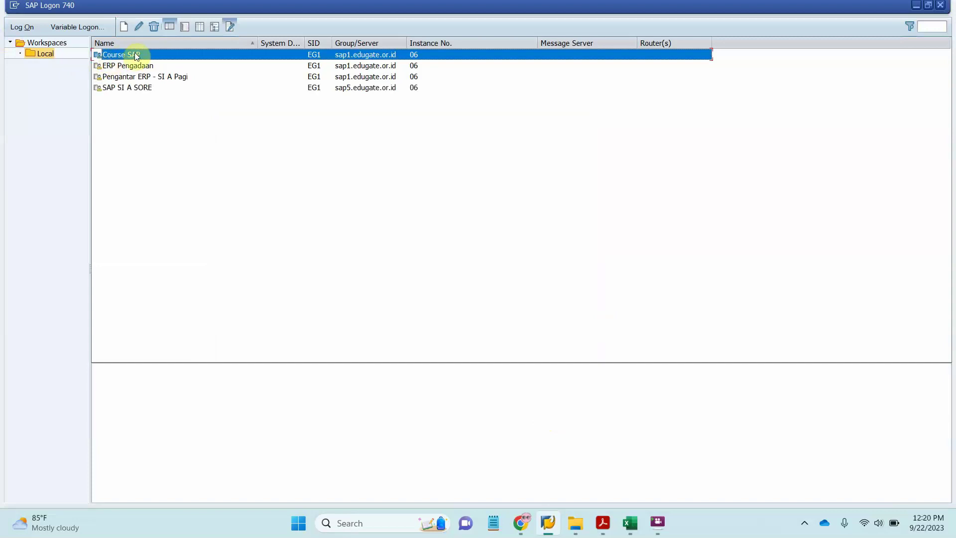
{"action": "left_click", "coordinate": [139, 30]}
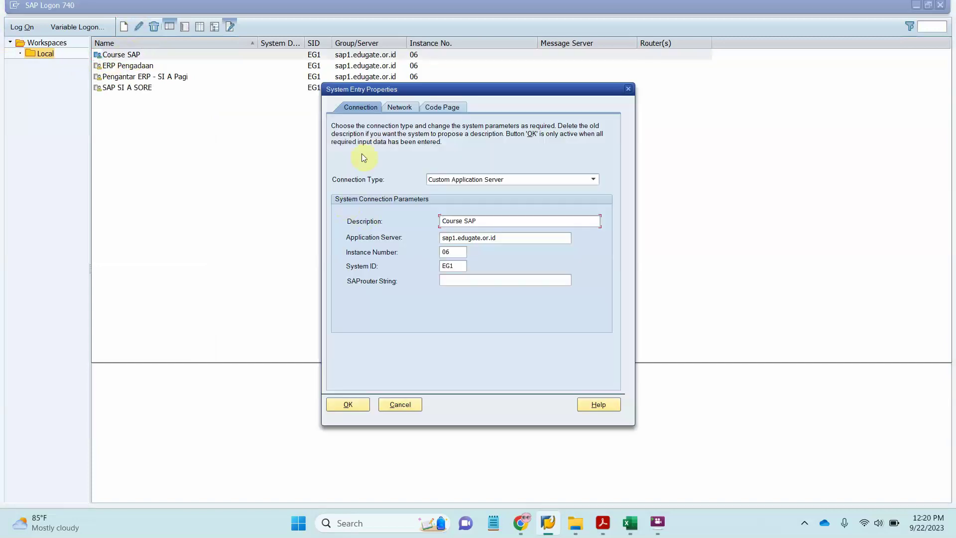
{"action": "left_click", "coordinate": [399, 107]}
{"action": "left_click", "coordinate": [367, 109]}
{"action": "left_click", "coordinate": [402, 107]}
{"action": "left_click", "coordinate": [448, 108]}
{"action": "left_click", "coordinate": [375, 109]}
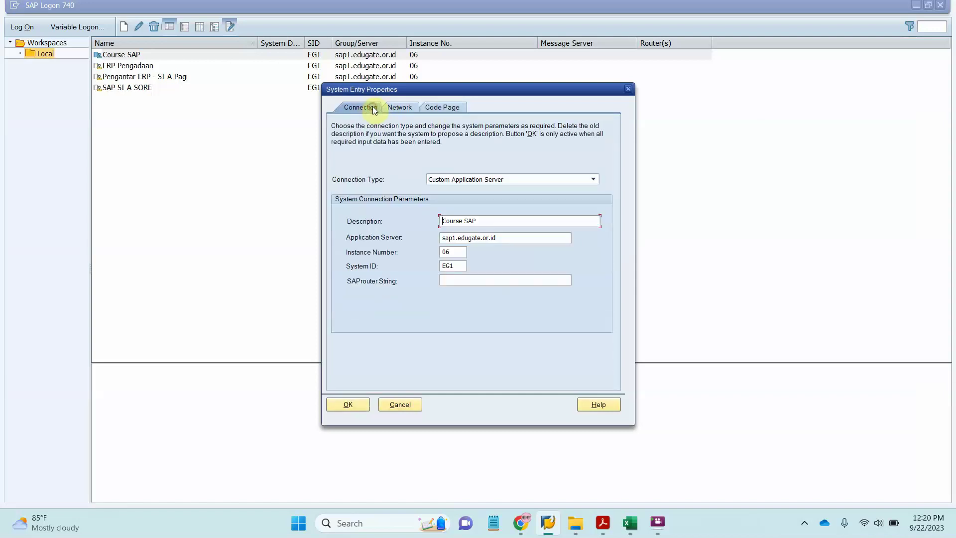
{"action": "left_click", "coordinate": [348, 405]}
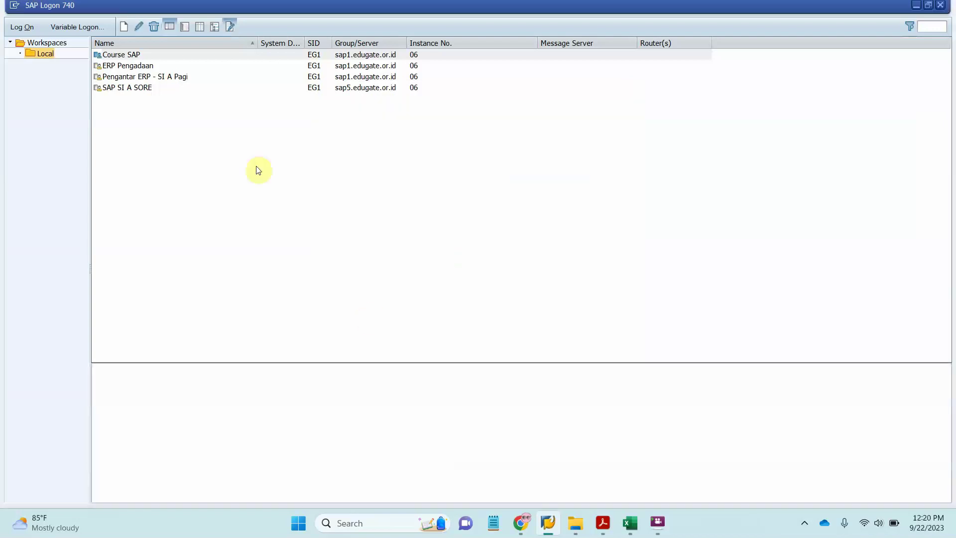
Step: Compare how the connections are displayed in the workspace, folder, flat list and tree views
{"action": "left_click", "coordinate": [151, 55]}
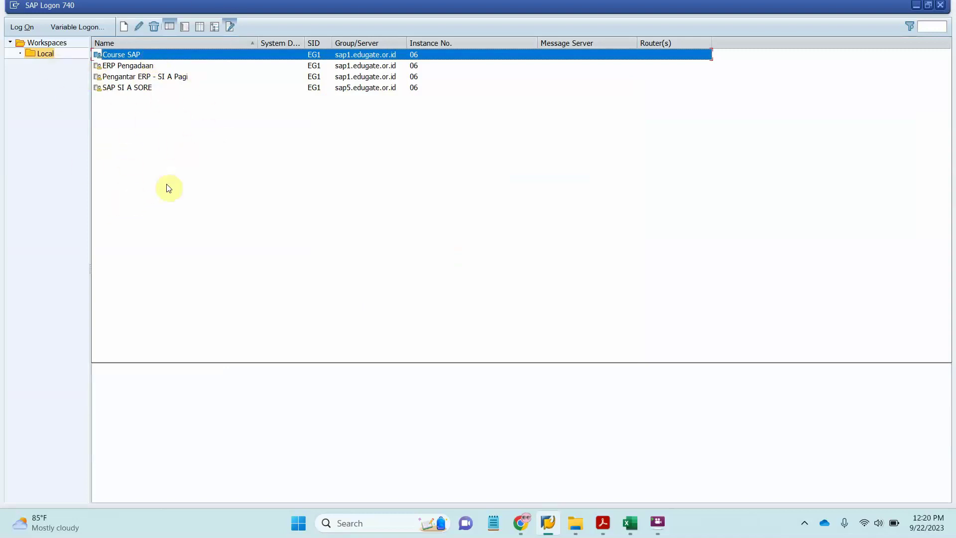
{"action": "left_click", "coordinate": [168, 29]}
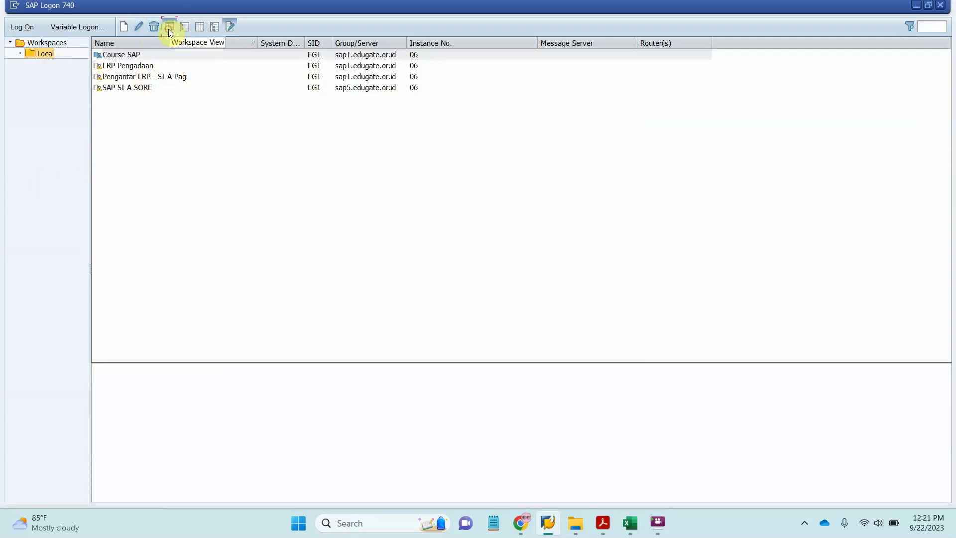
{"action": "left_click", "coordinate": [185, 29]}
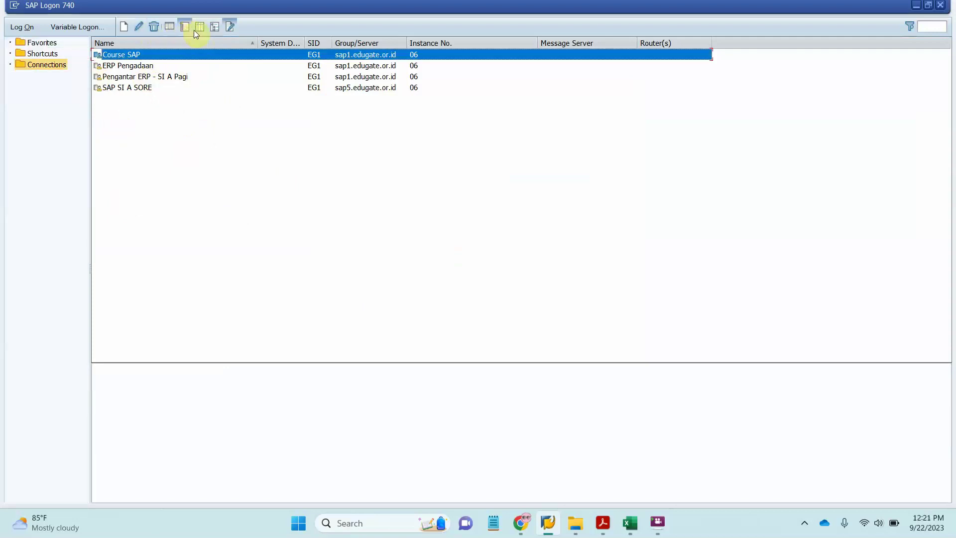
{"action": "left_click", "coordinate": [199, 29]}
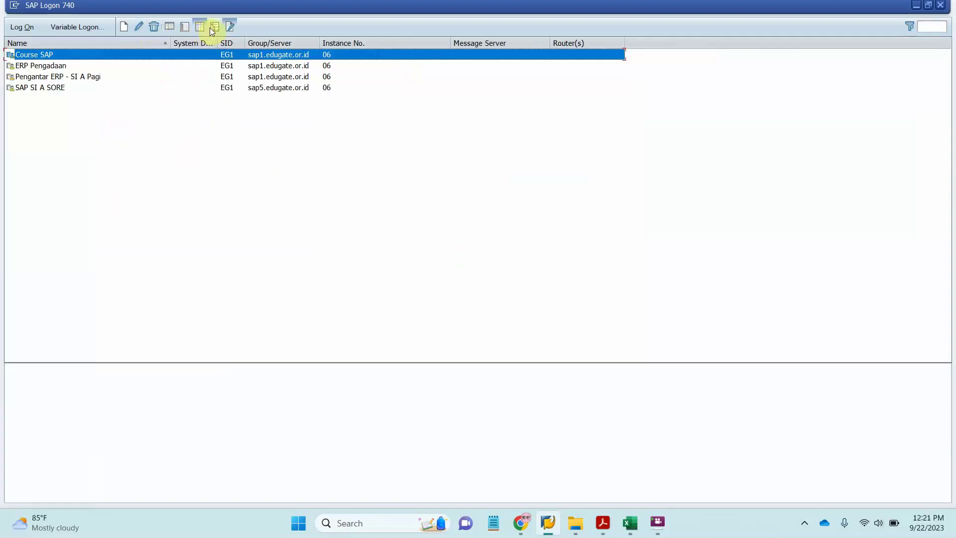
{"action": "left_click", "coordinate": [214, 29]}
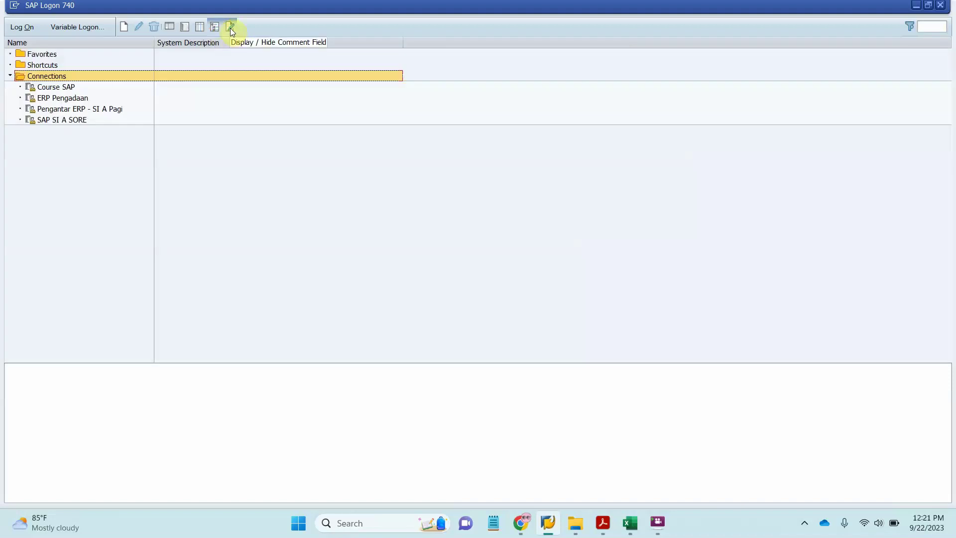
Step: Hide the comment field and return the connection list to the workspace view
{"action": "left_click", "coordinate": [231, 28]}
{"action": "left_click", "coordinate": [230, 28]}
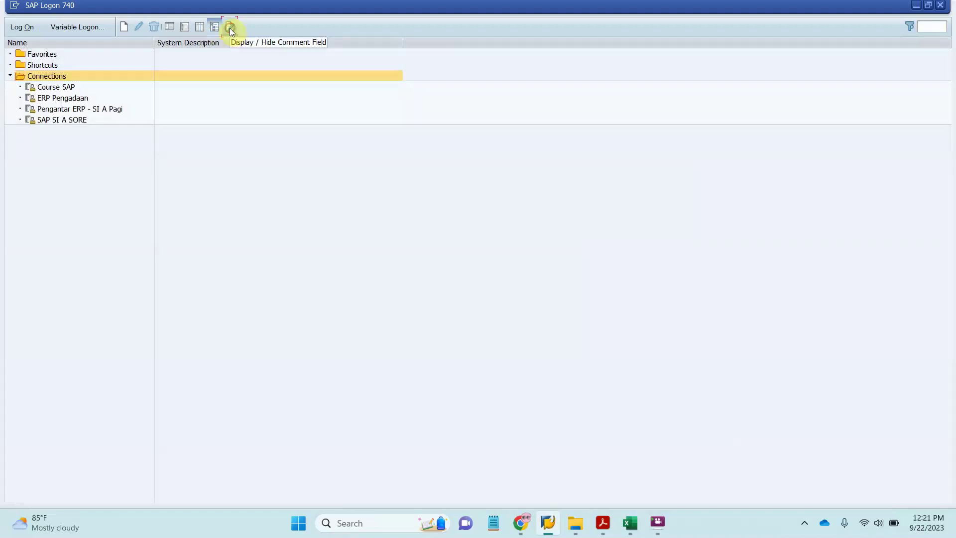
{"action": "left_click", "coordinate": [173, 29]}
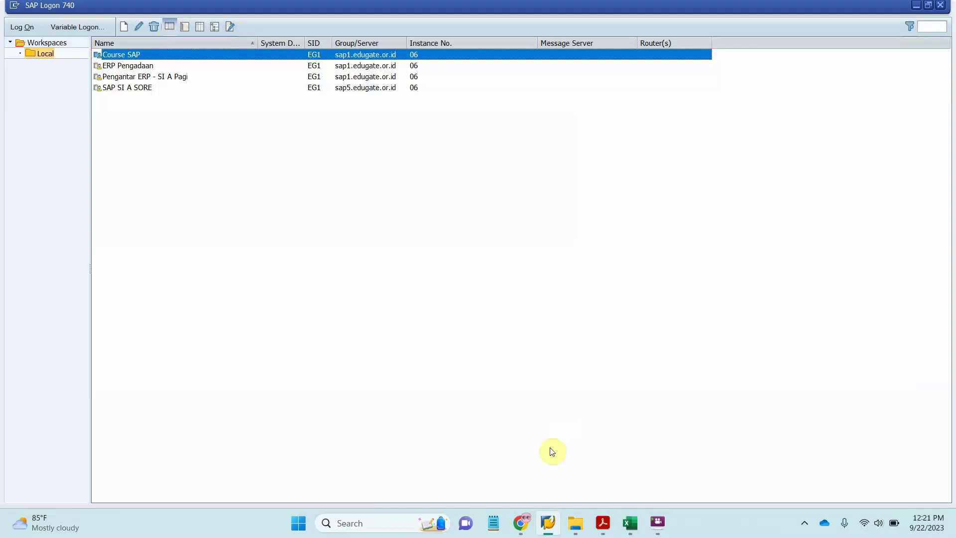
Step: Switch to SAP01.pdf, review the logon fields in item 2 of Task 1, and return to SAP Logon
{"action": "left_click", "coordinate": [613, 530]}
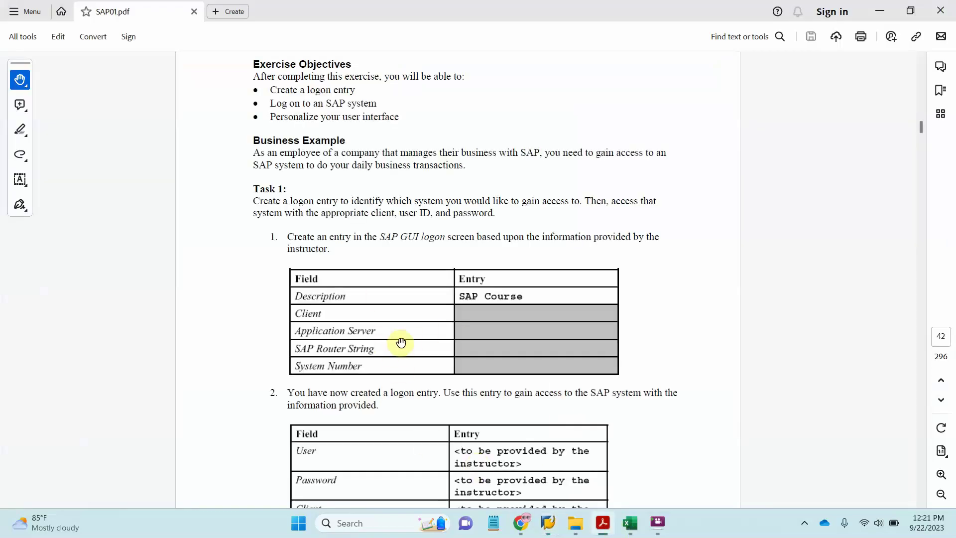
{"action": "scroll", "coordinate": [399, 341], "scroll_direction": "down", "scroll_amount": 2}
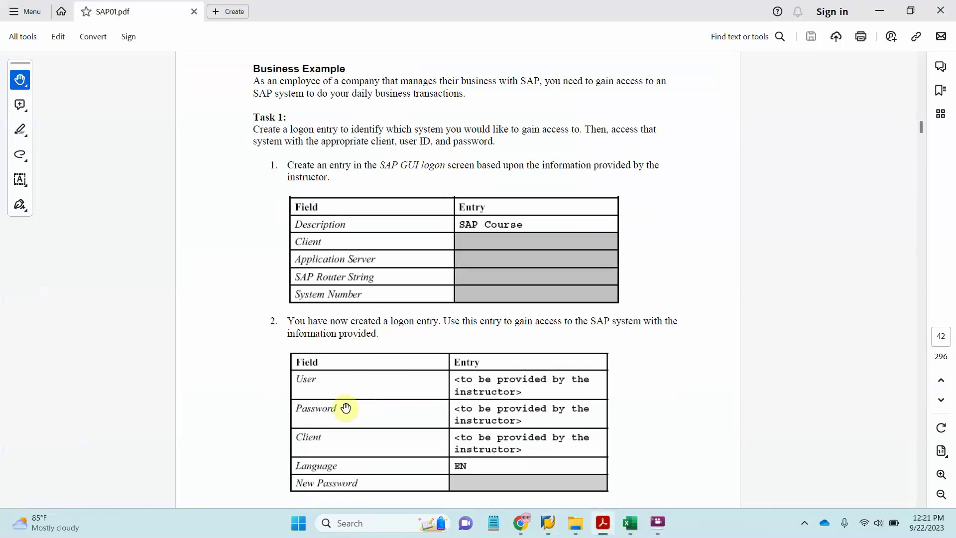
{"action": "scroll", "coordinate": [346, 408], "scroll_direction": "down", "scroll_amount": 2}
{"action": "left_click", "coordinate": [876, 10]}
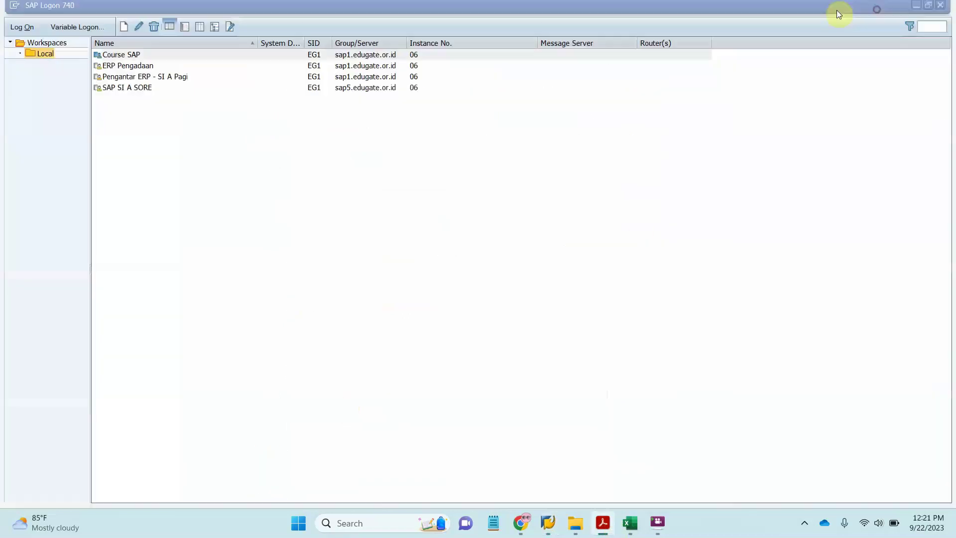
Step: Open the logon screen of the Course SAP connection at its client field
{"action": "left_click", "coordinate": [192, 59]}
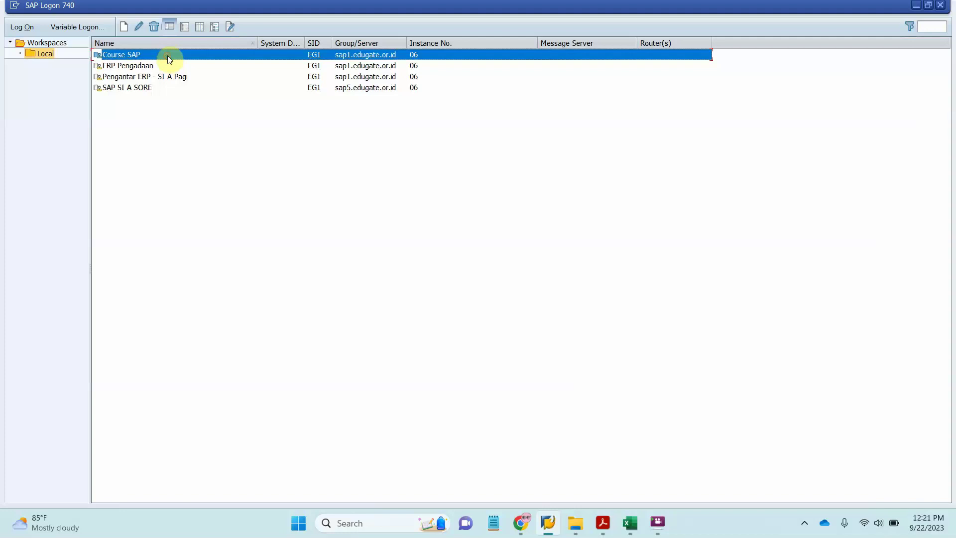
{"action": "double_click", "coordinate": [167, 56]}
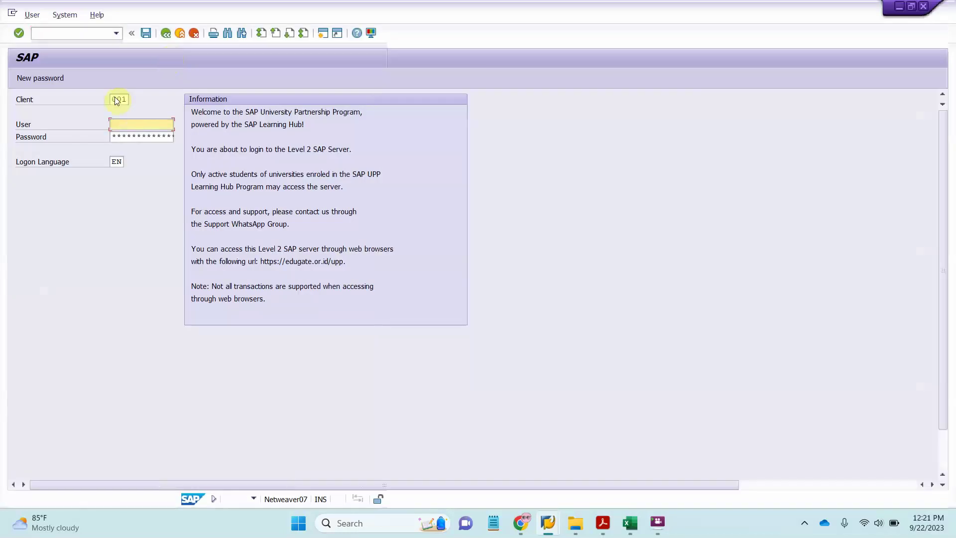
{"action": "left_click", "coordinate": [119, 98]}
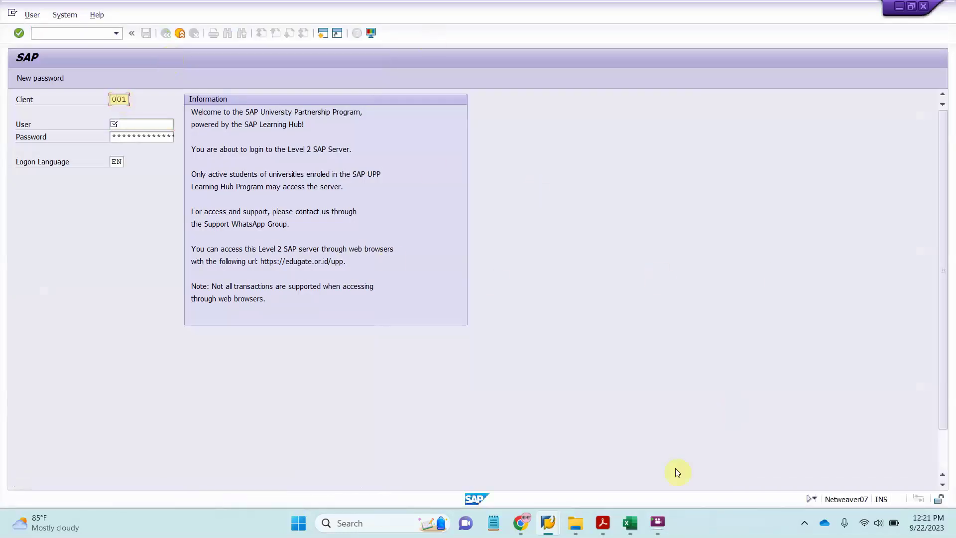
Step: Look up the lecturer's login in the Excel workbook, set the SAP client to 926 and enter the lecturer's user ID
{"action": "left_click", "coordinate": [631, 523]}
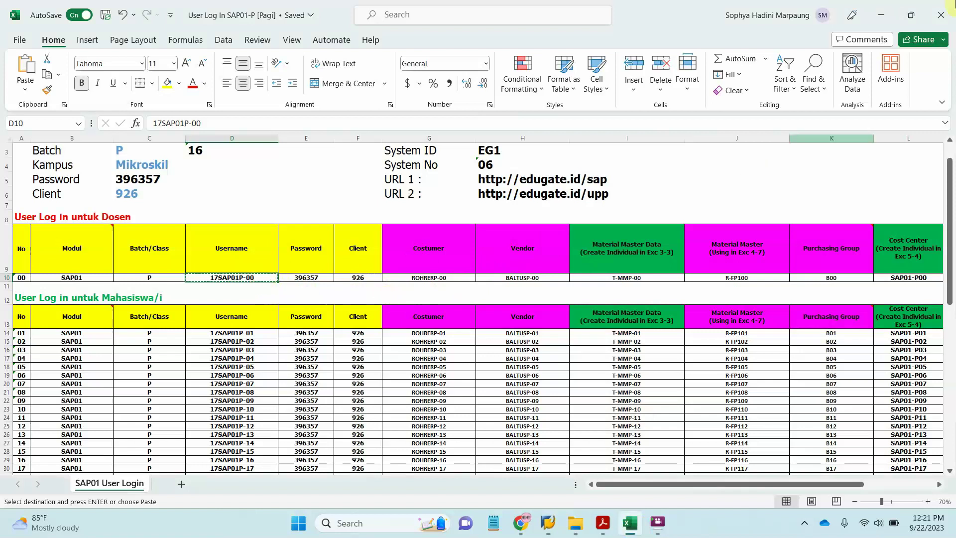
{"action": "left_click", "coordinate": [878, 17]}
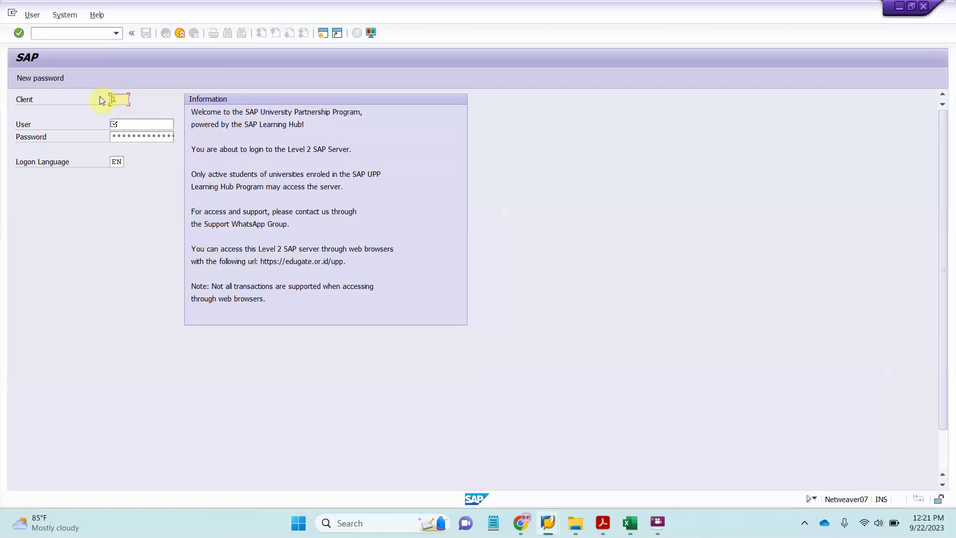
{"action": "type", "text": "926"}
{"action": "key", "text": "Tab"}
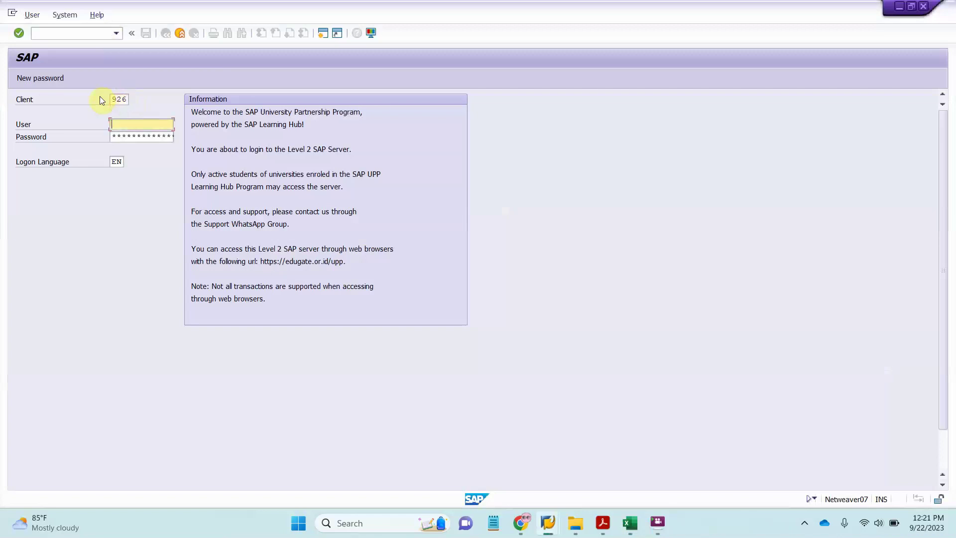
{"action": "type", "text": "17SAP01P-00"}
Step: Look up the lecturer's initial password in the Excel workbook, enter it on the SAP EG1 logon screen and log on
{"action": "left_click", "coordinate": [900, 6]}
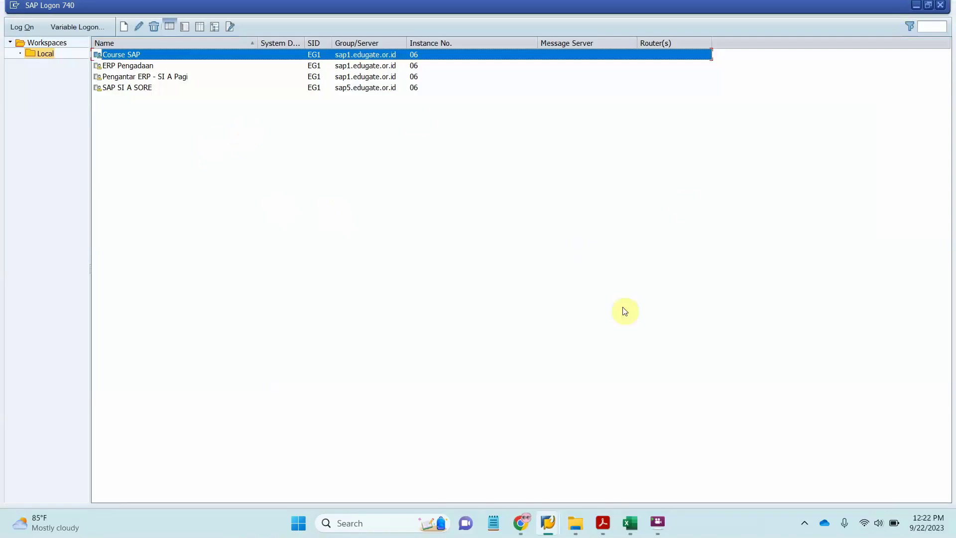
{"action": "left_click", "coordinate": [629, 523]}
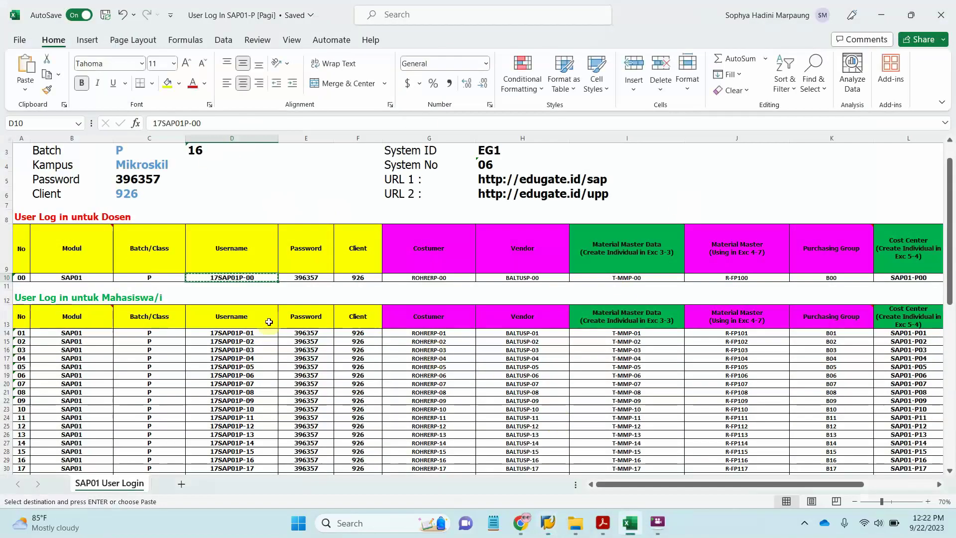
{"action": "left_click", "coordinate": [301, 278]}
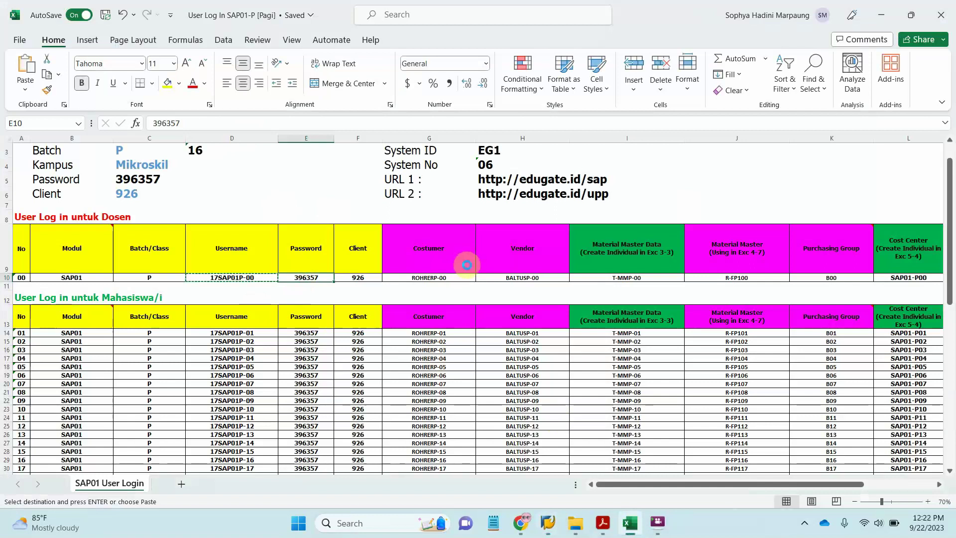
{"action": "left_click", "coordinate": [882, 15]}
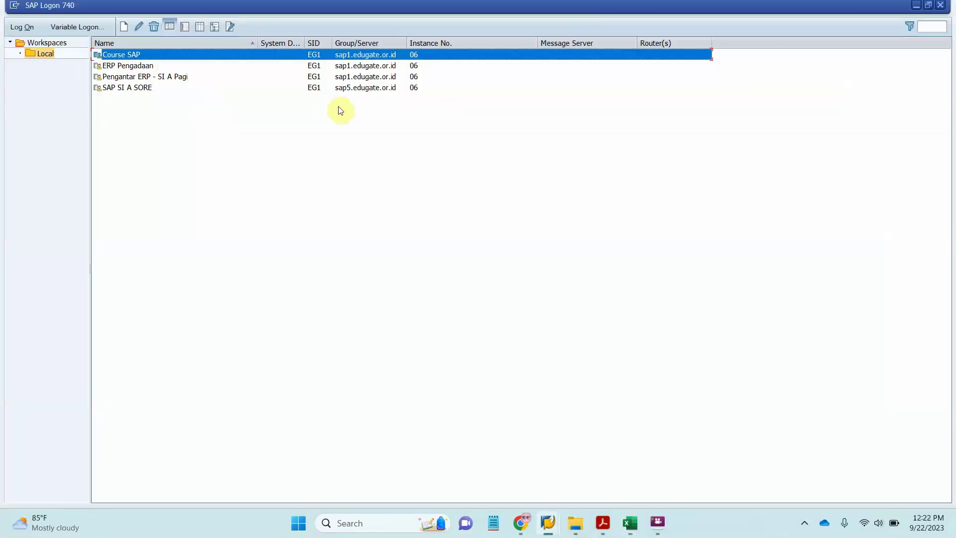
{"action": "mouse_move", "coordinate": [548, 523]}
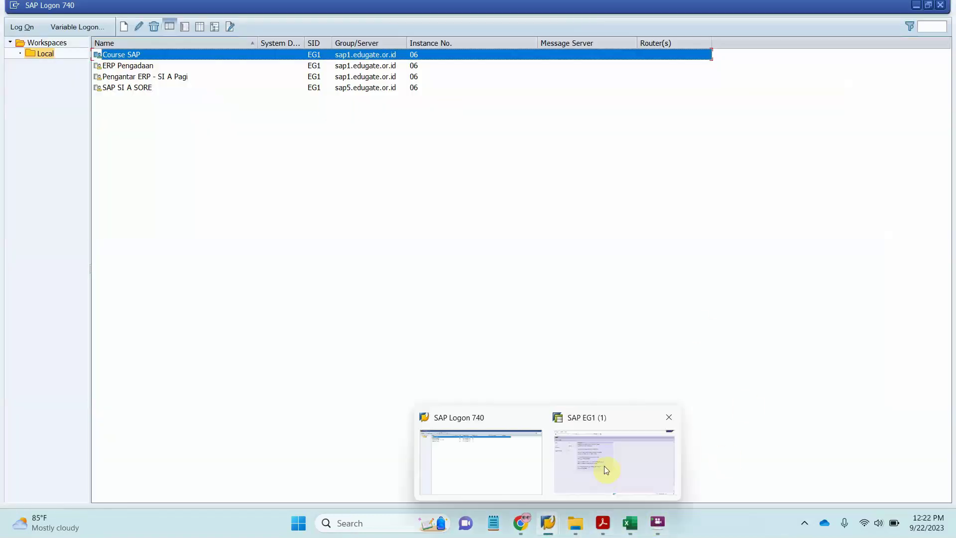
{"action": "left_click", "coordinate": [604, 471]}
{"action": "left_click", "coordinate": [111, 137]}
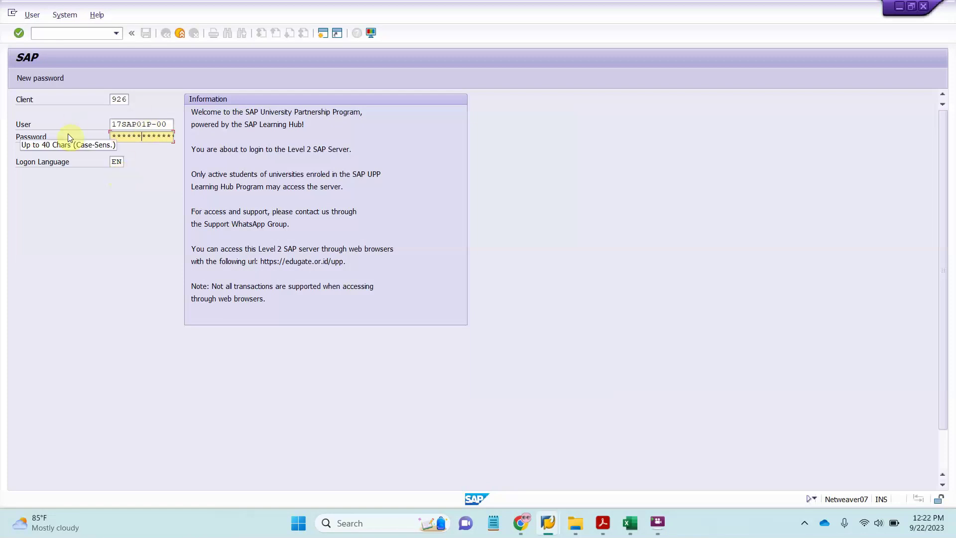
{"action": "left_click", "coordinate": [20, 35]}
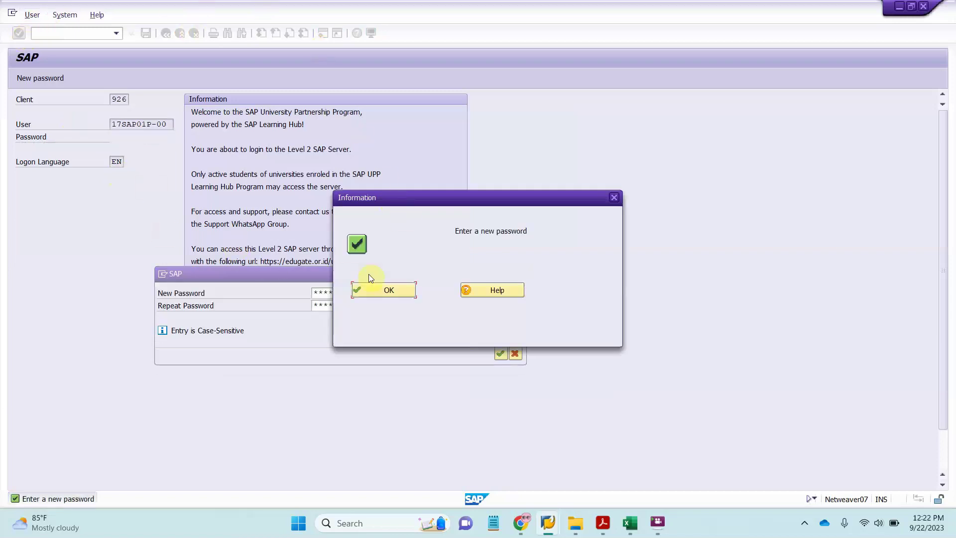
Step: Enter and repeat a new account password, and acknowledge the password change and copyright notices to reach SAP Easy Access
{"action": "left_click", "coordinate": [388, 292]}
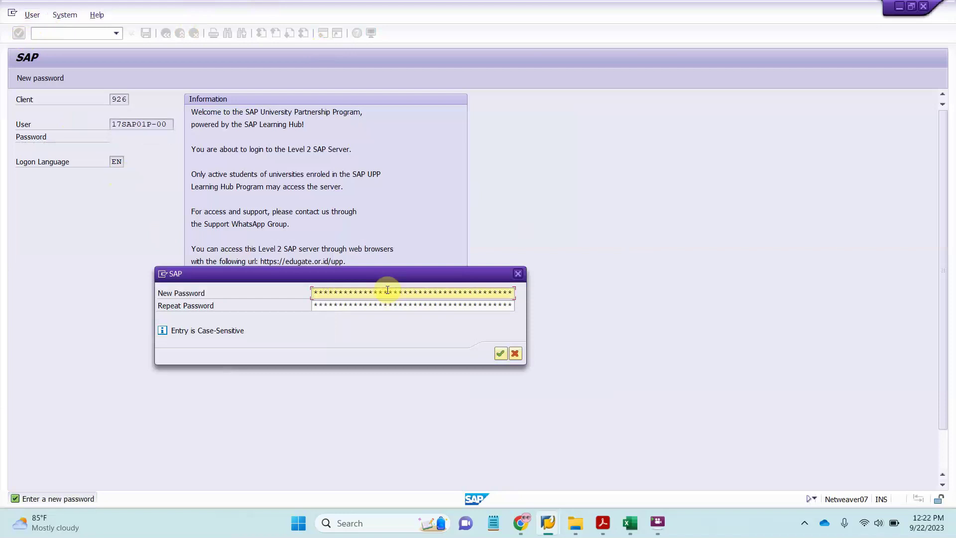
{"action": "key", "text": "Tab"}
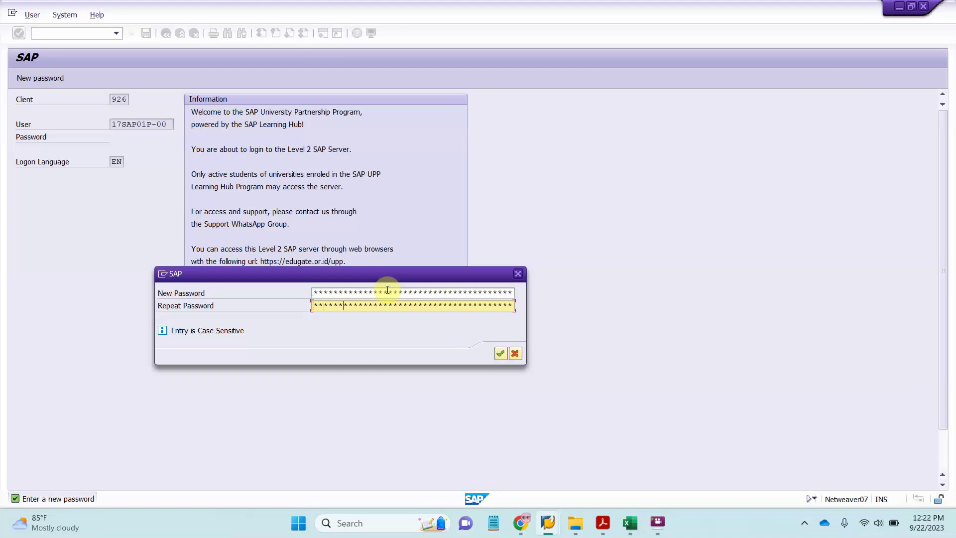
{"action": "key", "text": "Return"}
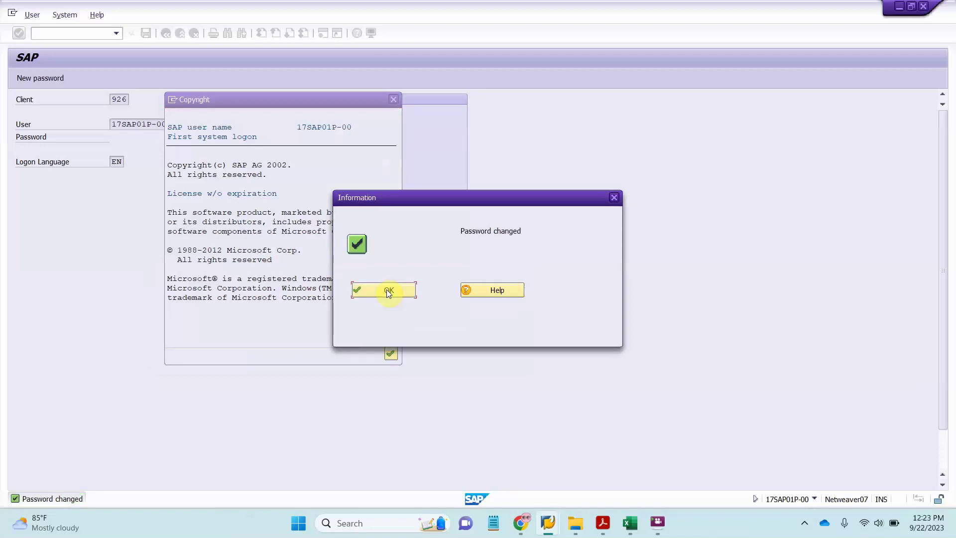
{"action": "left_click", "coordinate": [388, 292]}
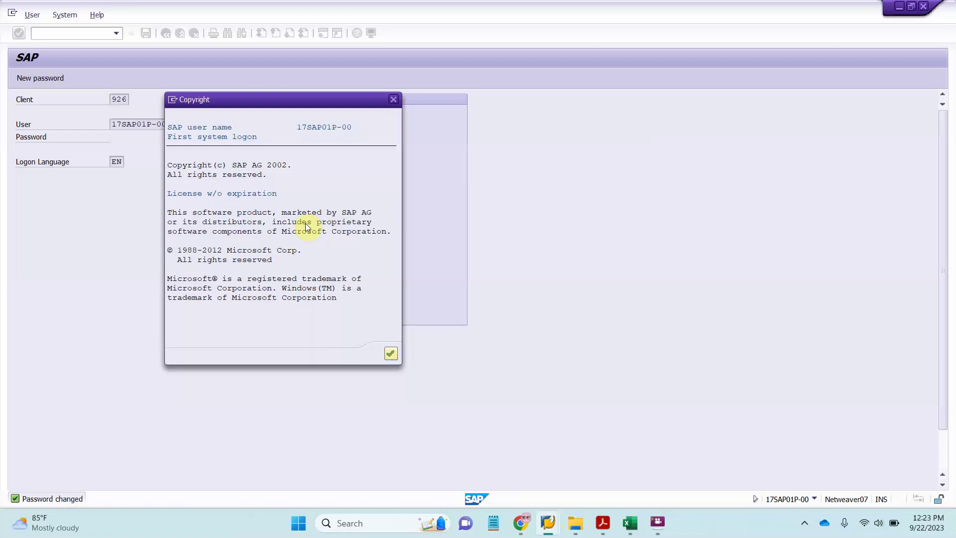
{"action": "left_click", "coordinate": [391, 355]}
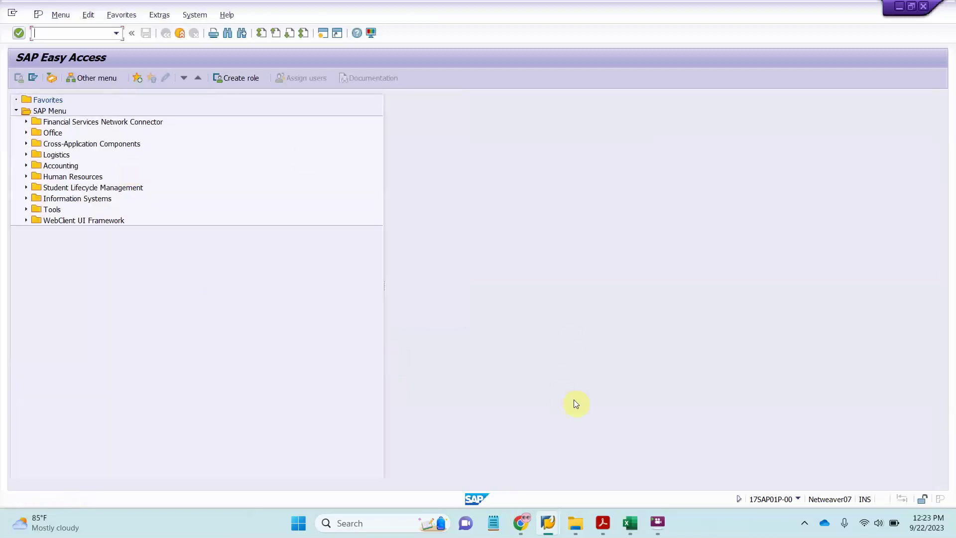
Step: Switch to SAP01.pdf, review the two items of Task 2, and return to SAP Easy Access
{"action": "left_click", "coordinate": [603, 526]}
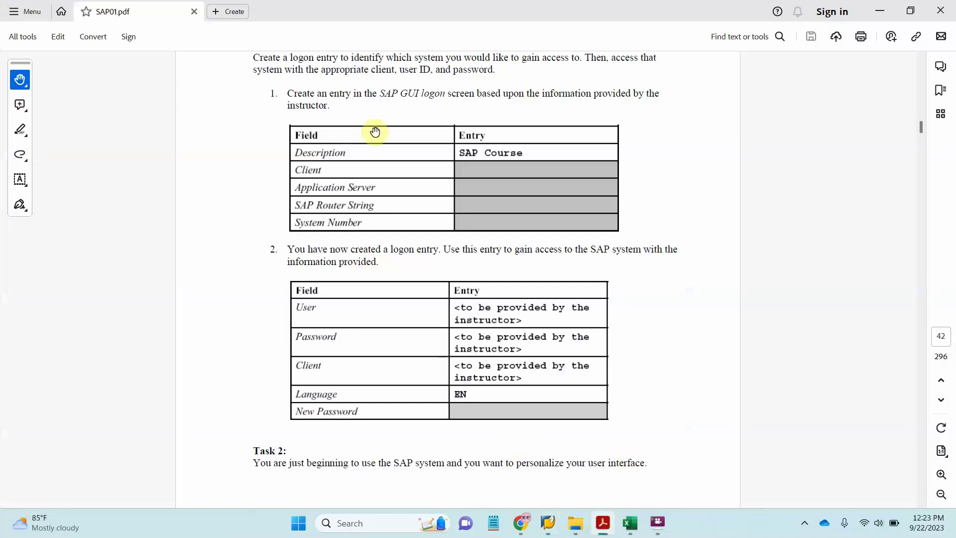
{"action": "scroll", "coordinate": [419, 307], "scroll_direction": "down", "scroll_amount": 5}
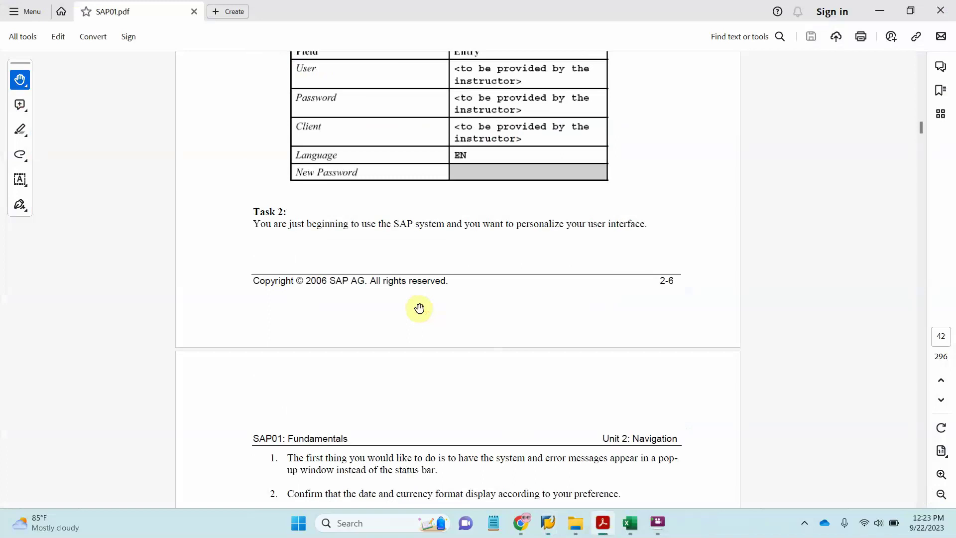
{"action": "scroll", "coordinate": [420, 310], "scroll_direction": "down", "scroll_amount": 3}
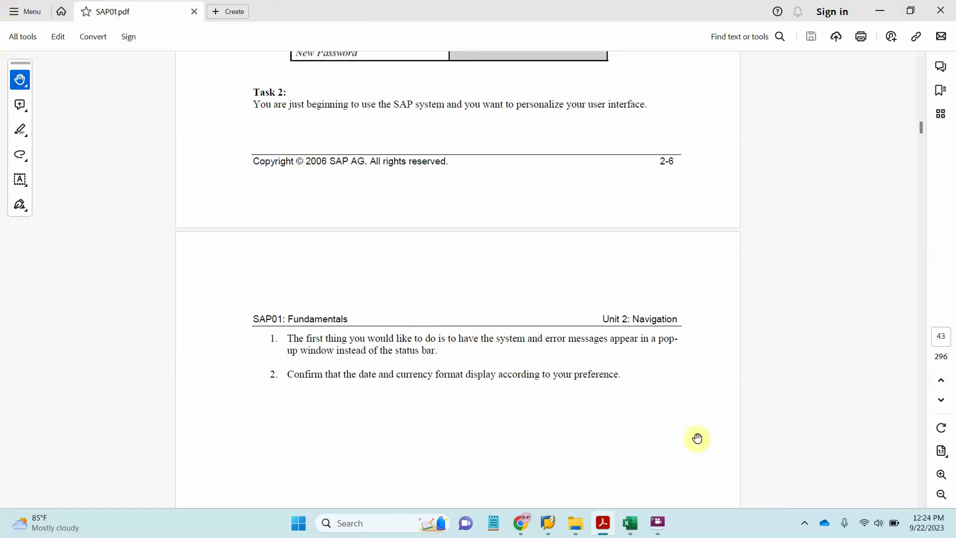
{"action": "mouse_move", "coordinate": [548, 527]}
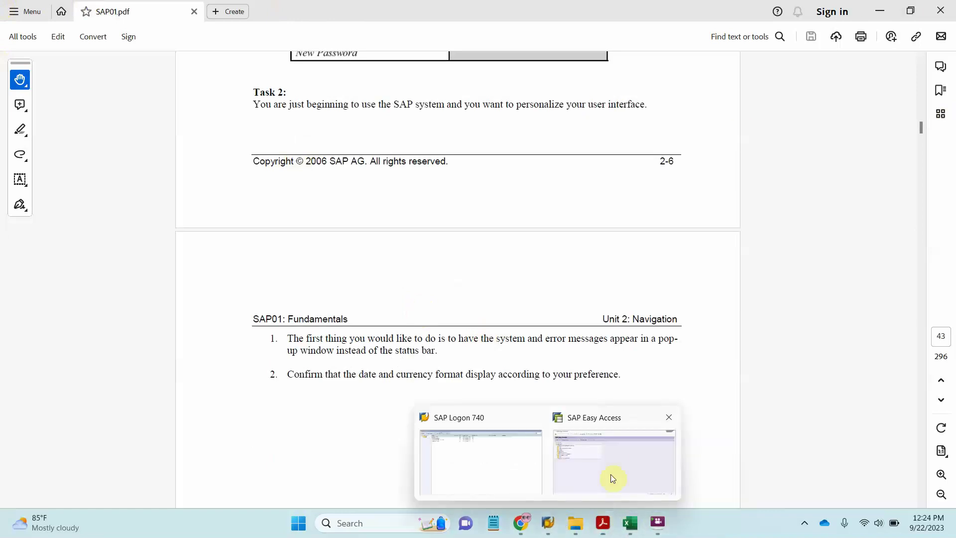
{"action": "left_click", "coordinate": [610, 478]}
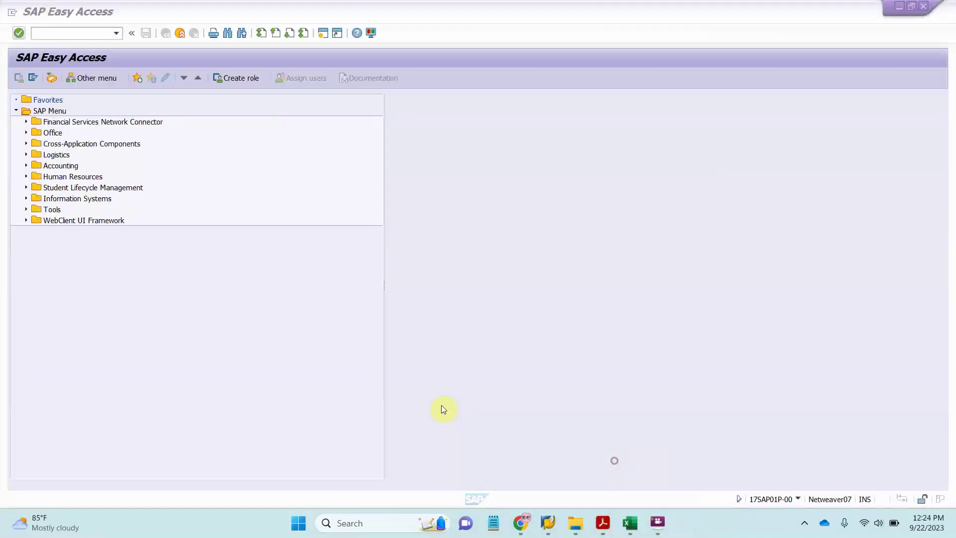
Step: Examine the system information options of the status bar, and collapse and re-expand its system data fields
{"action": "left_click", "coordinate": [798, 499]}
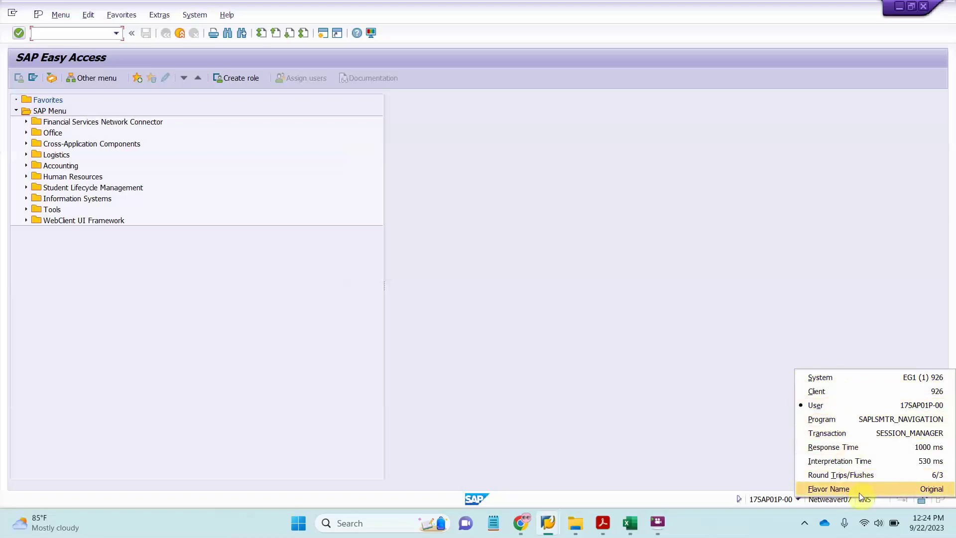
{"action": "left_click", "coordinate": [761, 422]}
{"action": "left_click", "coordinate": [740, 498]}
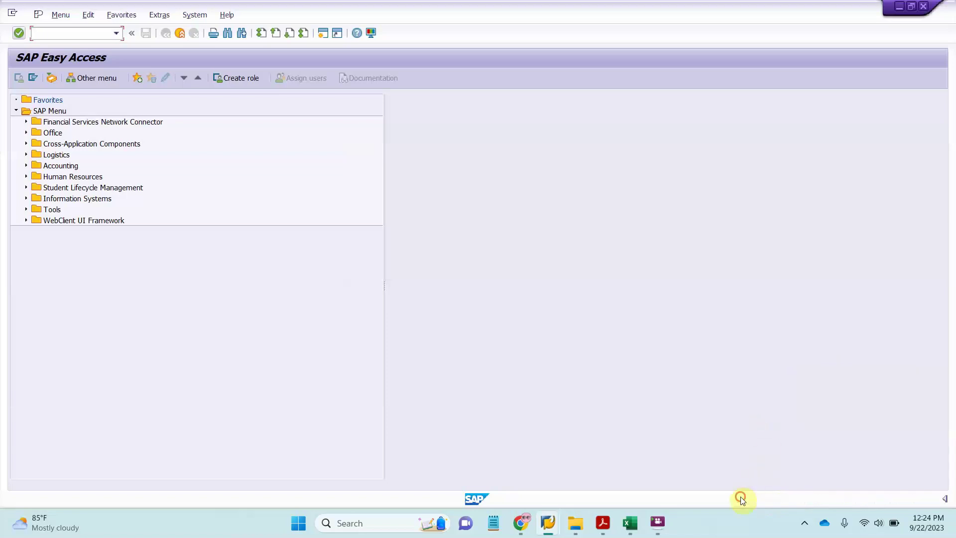
{"action": "left_click", "coordinate": [758, 497]}
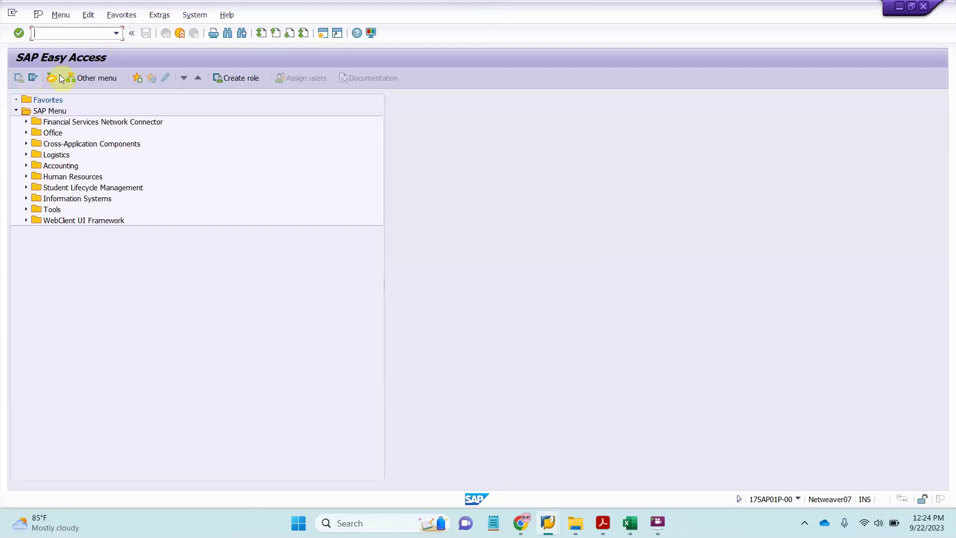
Step: Expand the Financial Services Network Connector and Office folders of the SAP Menu to view their contents, and collapse both
{"action": "left_click", "coordinate": [26, 121]}
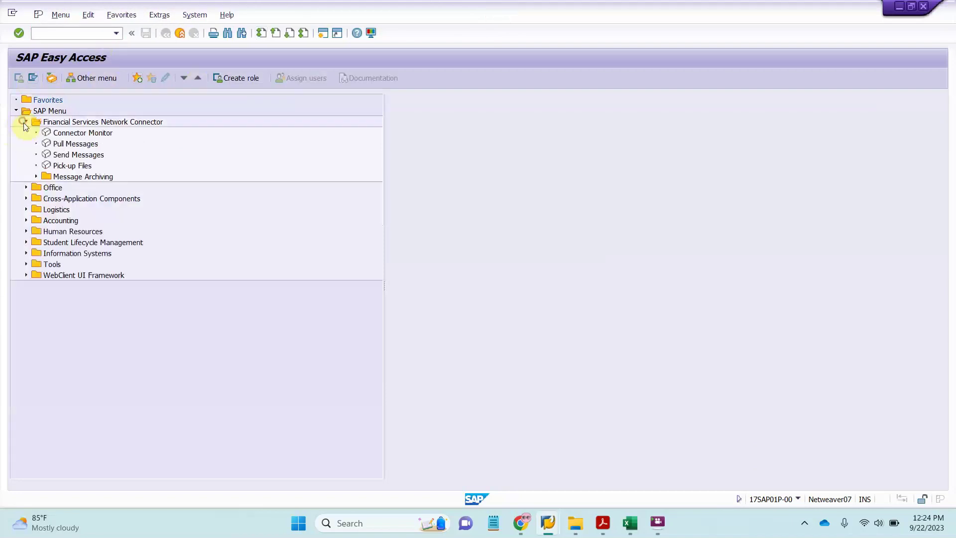
{"action": "left_click", "coordinate": [27, 187]}
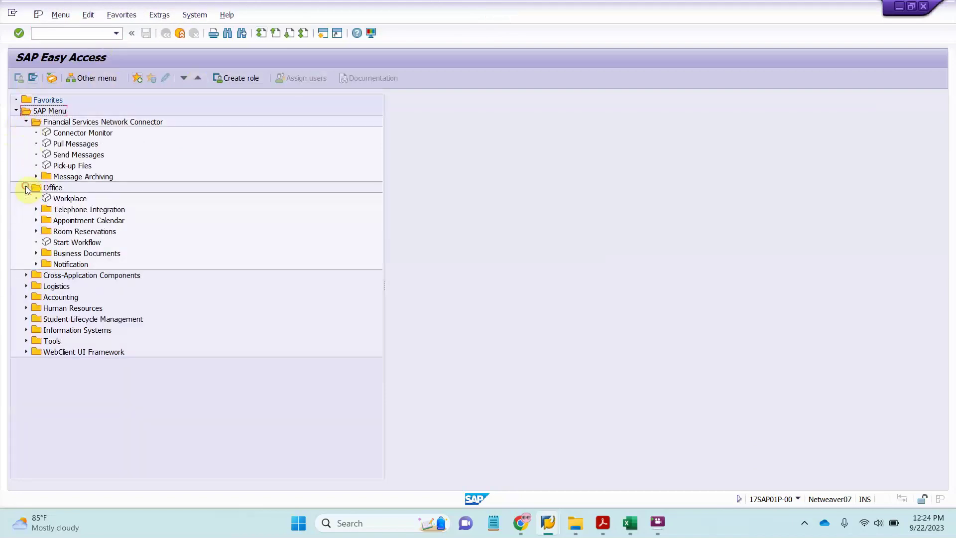
{"action": "left_click", "coordinate": [26, 121]}
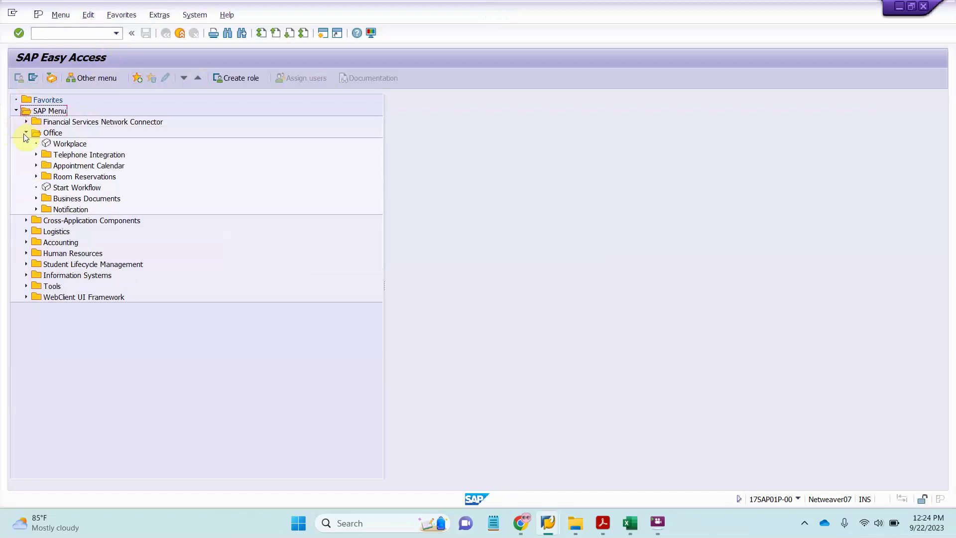
{"action": "left_click", "coordinate": [26, 133]}
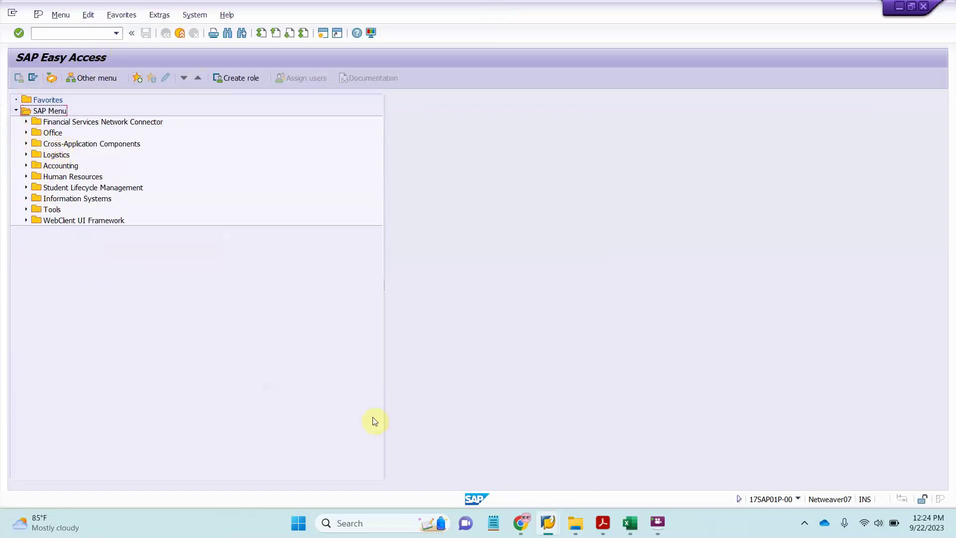
Step: Reread Task 2 in SAP01.pdf, and check the Interaction Design notification options for showing success, warning and error messages in a dialog box
{"action": "left_click", "coordinate": [611, 515]}
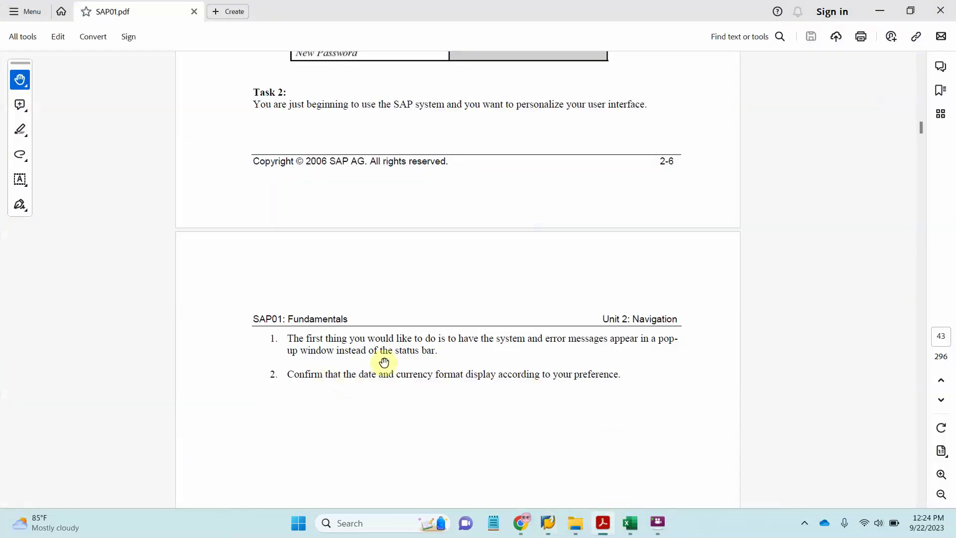
{"action": "left_click", "coordinate": [881, 12]}
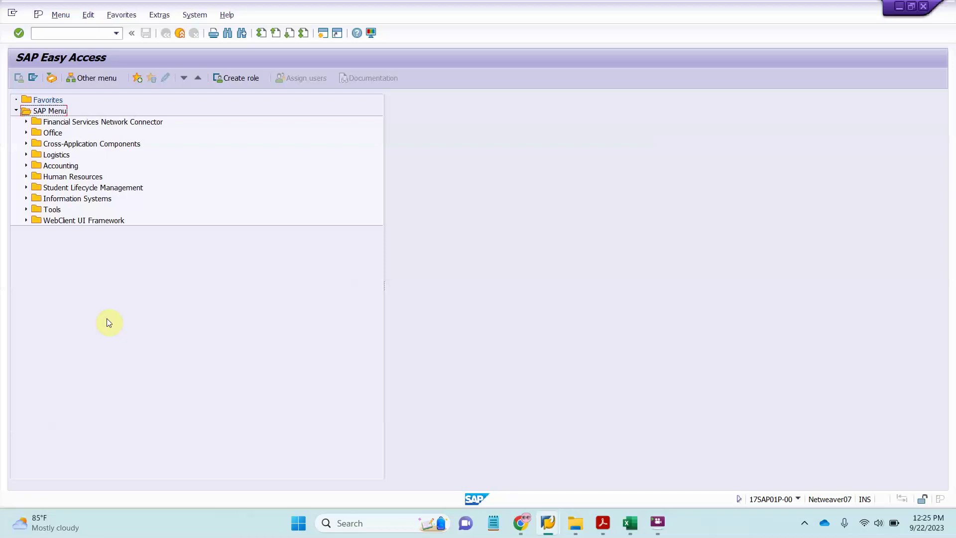
{"action": "left_click", "coordinate": [371, 33]}
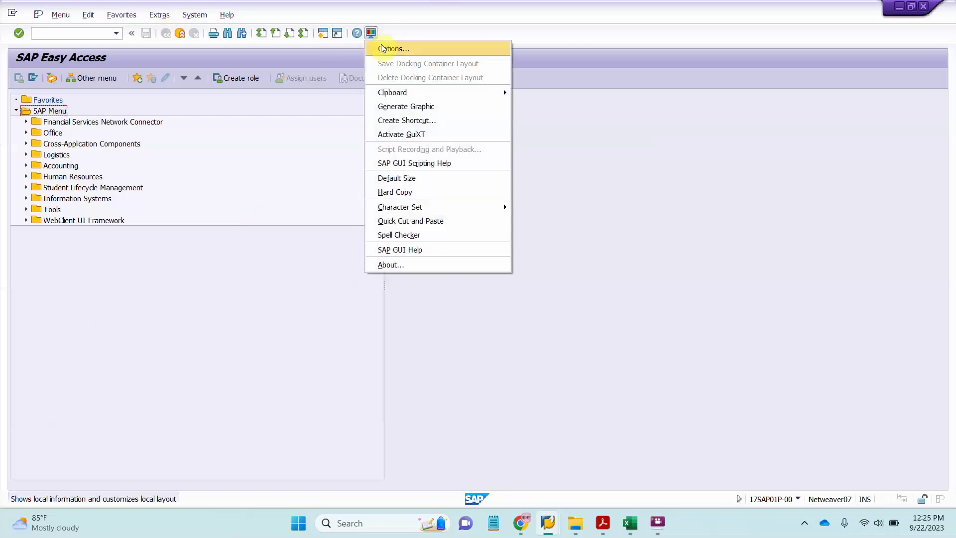
{"action": "left_click", "coordinate": [383, 49]}
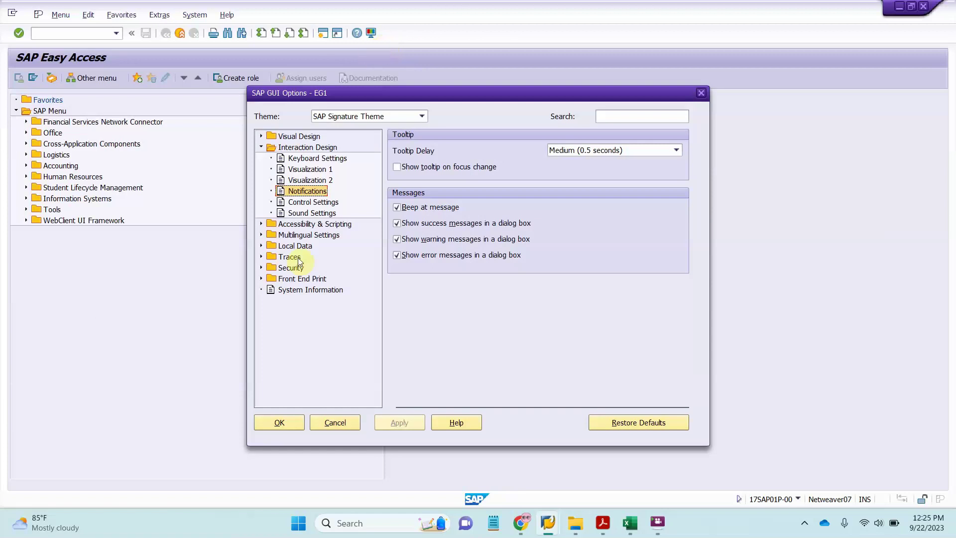
{"action": "left_click", "coordinate": [306, 138]}
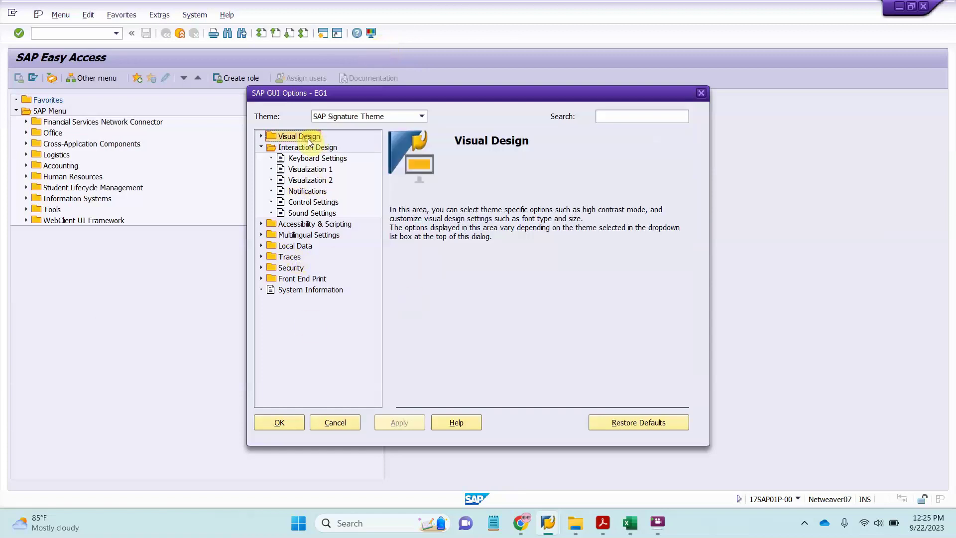
{"action": "left_click", "coordinate": [304, 147]}
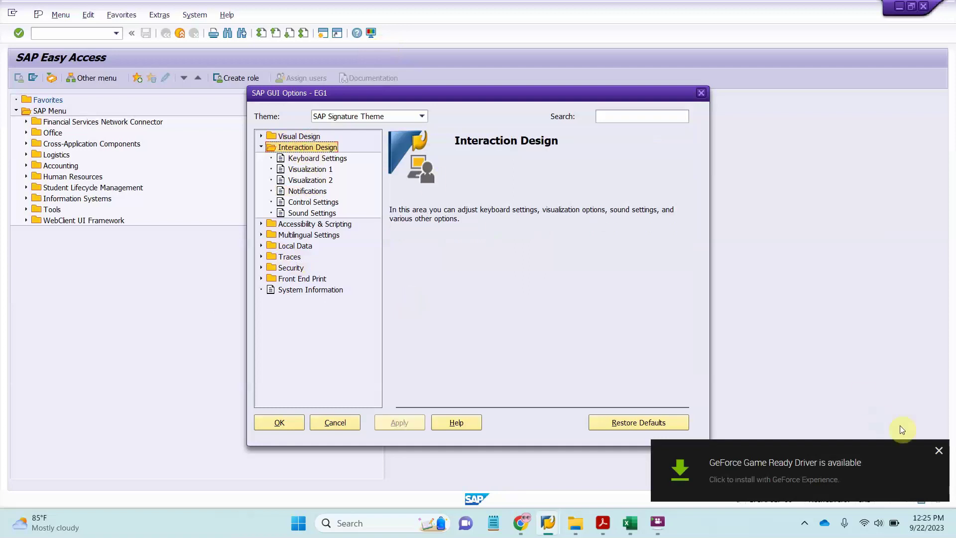
{"action": "left_click", "coordinate": [939, 450]}
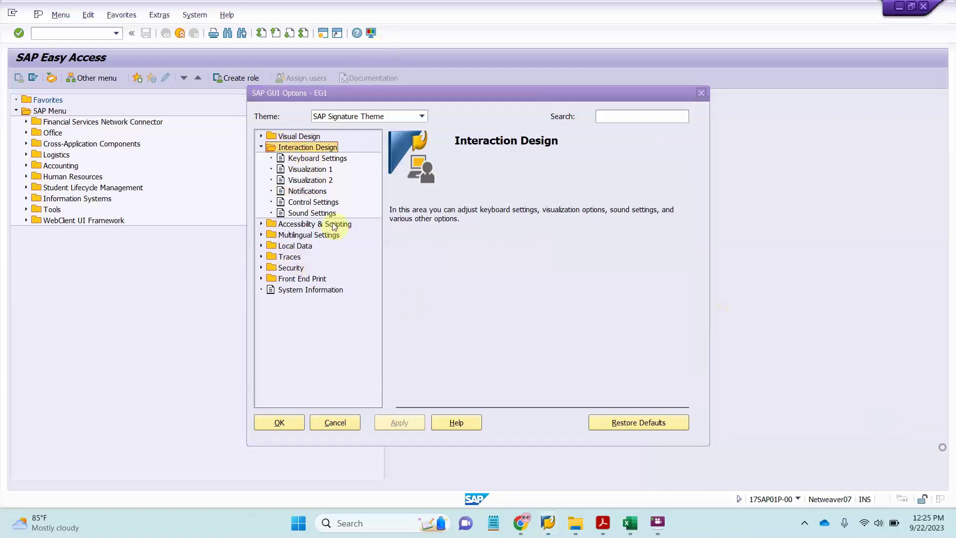
{"action": "left_click", "coordinate": [307, 193]}
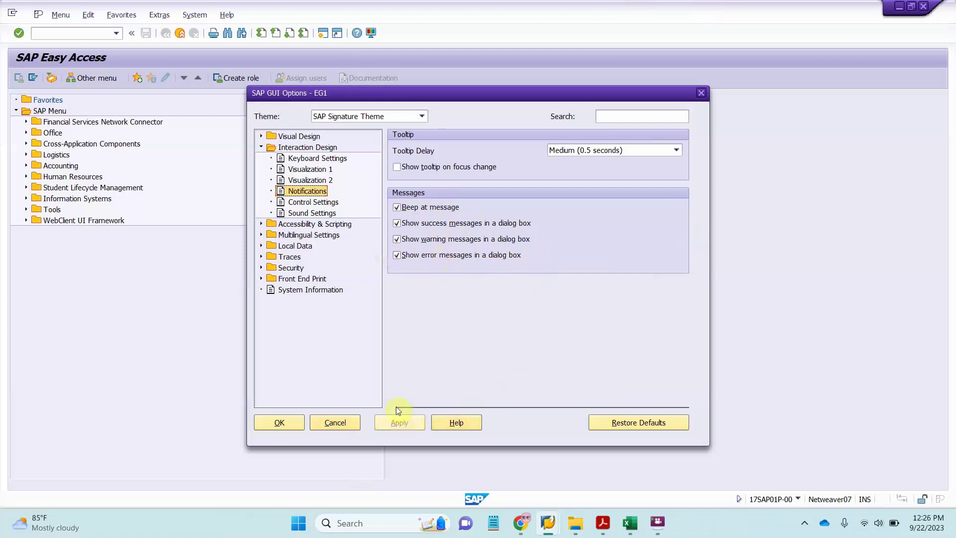
{"action": "left_click", "coordinate": [283, 424]}
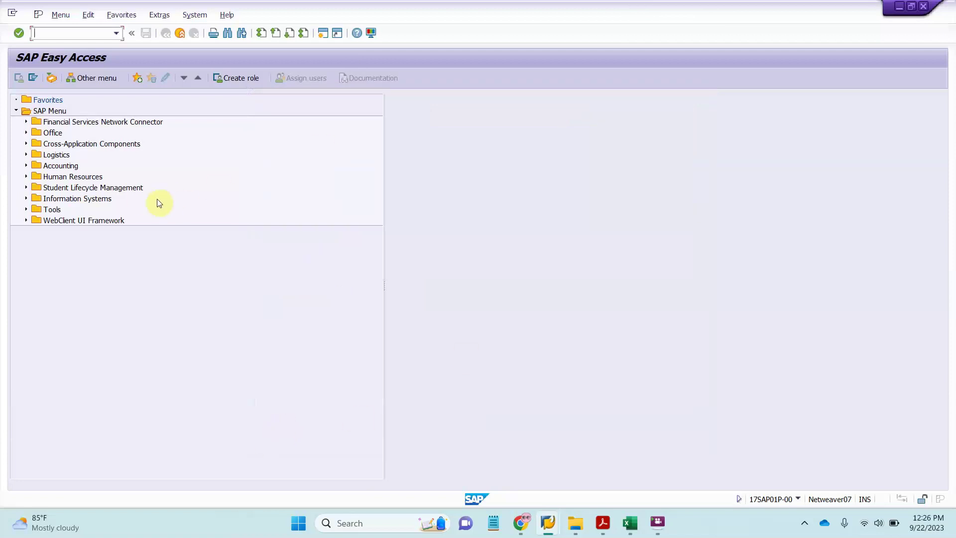
Step: Switch to SAP01.pdf to recheck the Task 2 items, and return to SAP Easy Access
{"action": "left_click", "coordinate": [602, 522]}
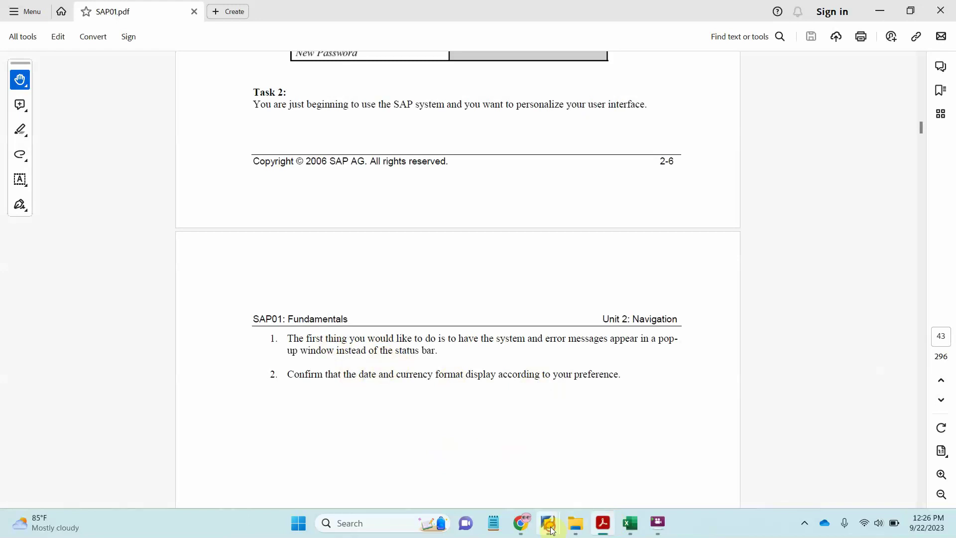
{"action": "mouse_move", "coordinate": [548, 522]}
{"action": "left_click", "coordinate": [594, 453]}
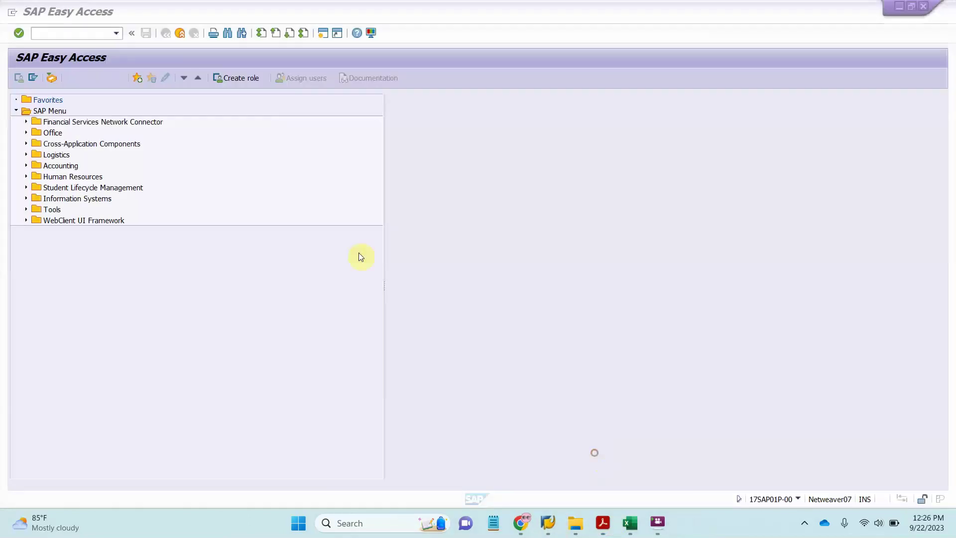
Step: Run transaction code /nva0 from SAP Easy Access and dismiss the resulting message pop-up
{"action": "left_click", "coordinate": [99, 33]}
{"action": "type", "text": "/n"}
{"action": "type", "text": "a"}
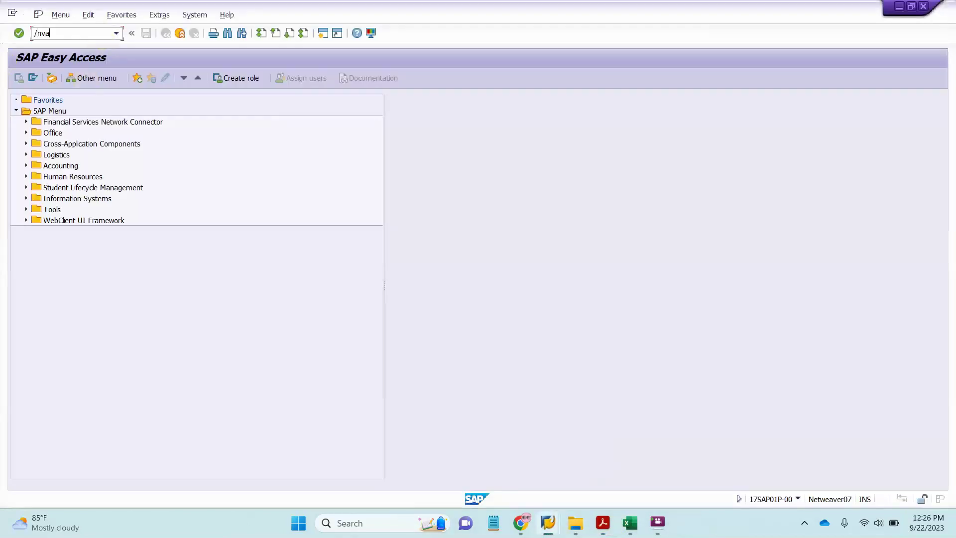
{"action": "type", "text": "0"}
{"action": "key", "text": "Return"}
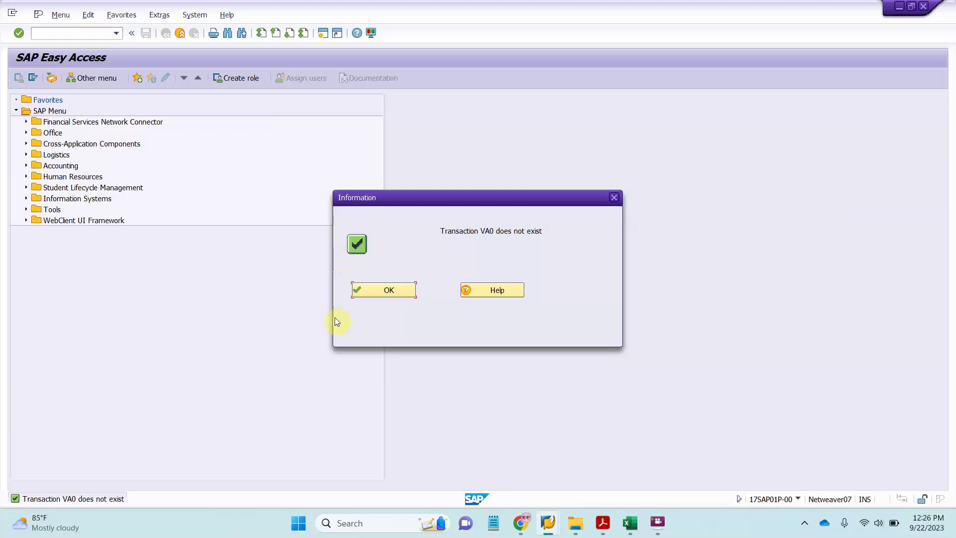
{"action": "left_click", "coordinate": [396, 291]}
Step: Open the Display Sales Order initial screen with transaction va03, and return to SAP Easy Access with /n
{"action": "left_click", "coordinate": [57, 34]}
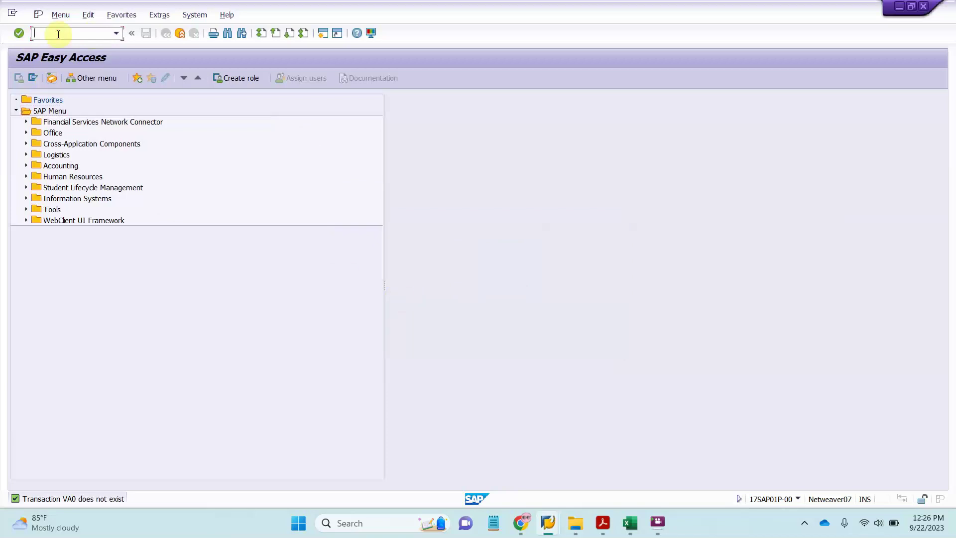
{"action": "type", "text": "va03"}
{"action": "key", "text": "Return"}
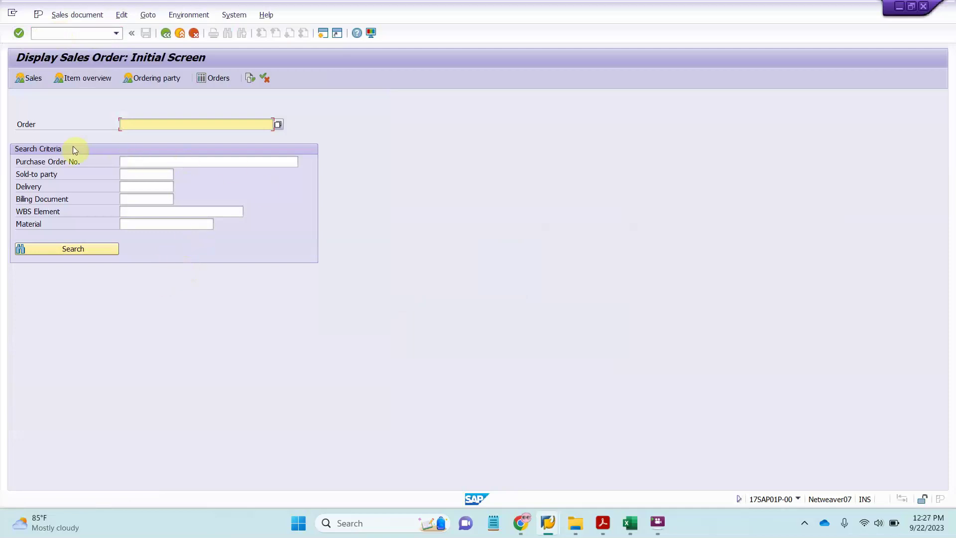
{"action": "left_click", "coordinate": [92, 37]}
{"action": "type", "text": "/n"}
{"action": "key", "text": "Return"}
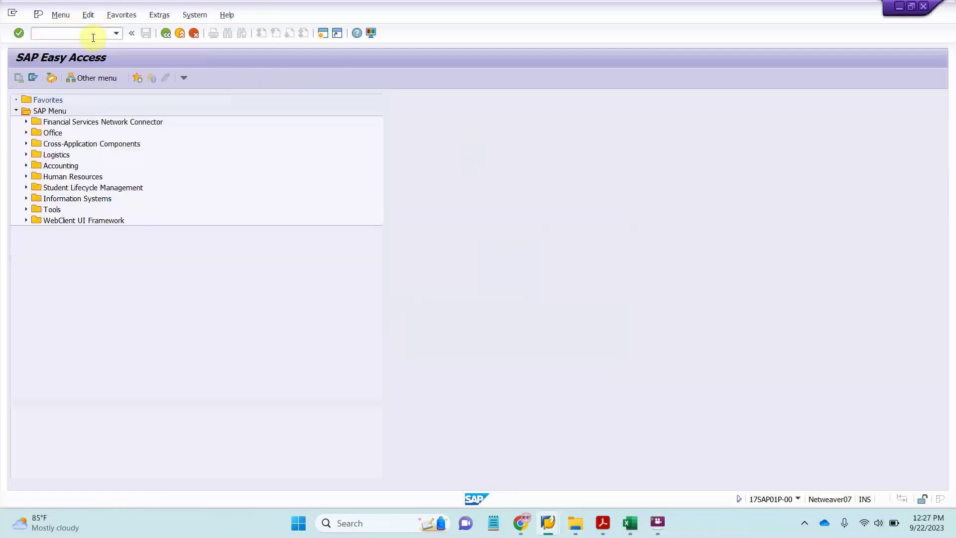
Step: Reread the second Task 2 item in SAP01.pdf, and open the own data of the user profile in SAP Easy Access
{"action": "left_click", "coordinate": [604, 523]}
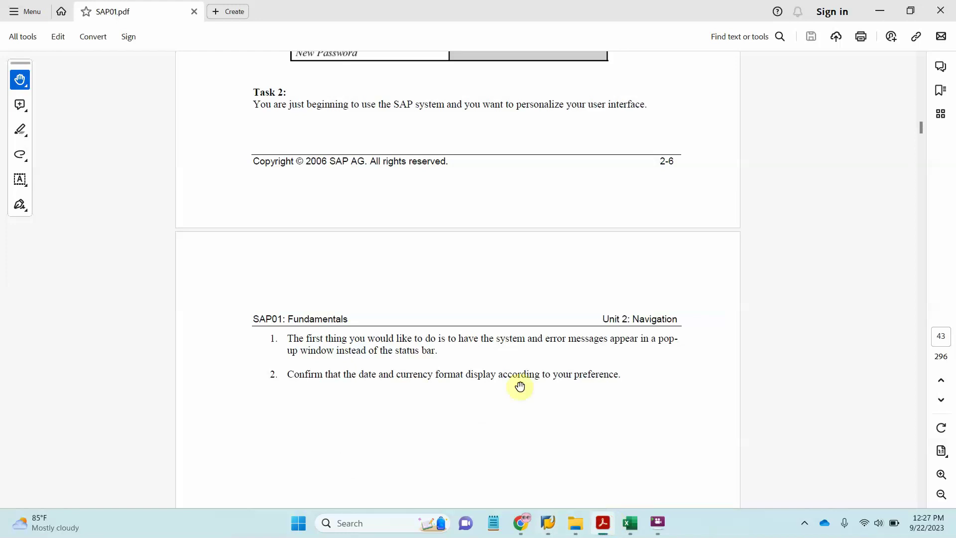
{"action": "left_click", "coordinate": [881, 11]}
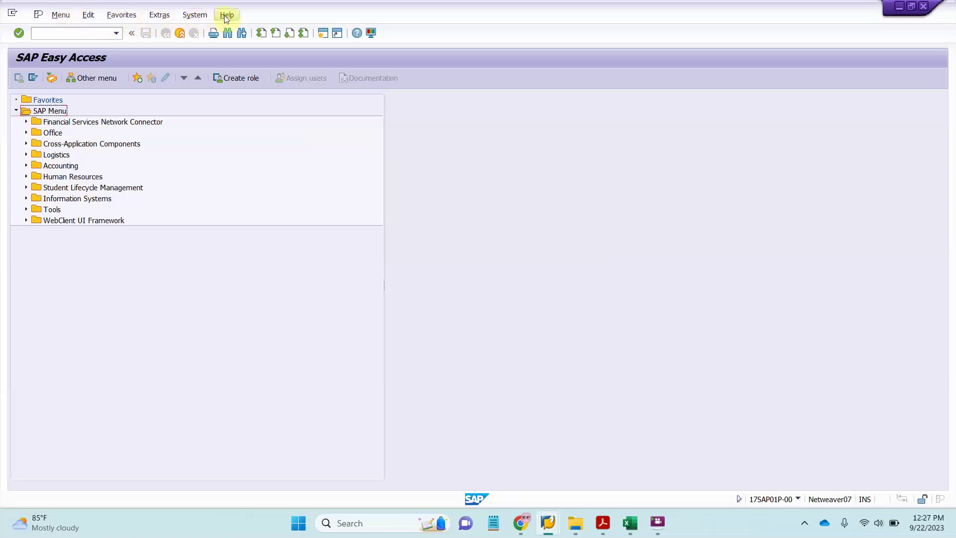
{"action": "left_click", "coordinate": [194, 15]}
{"action": "mouse_move", "coordinate": [207, 57]}
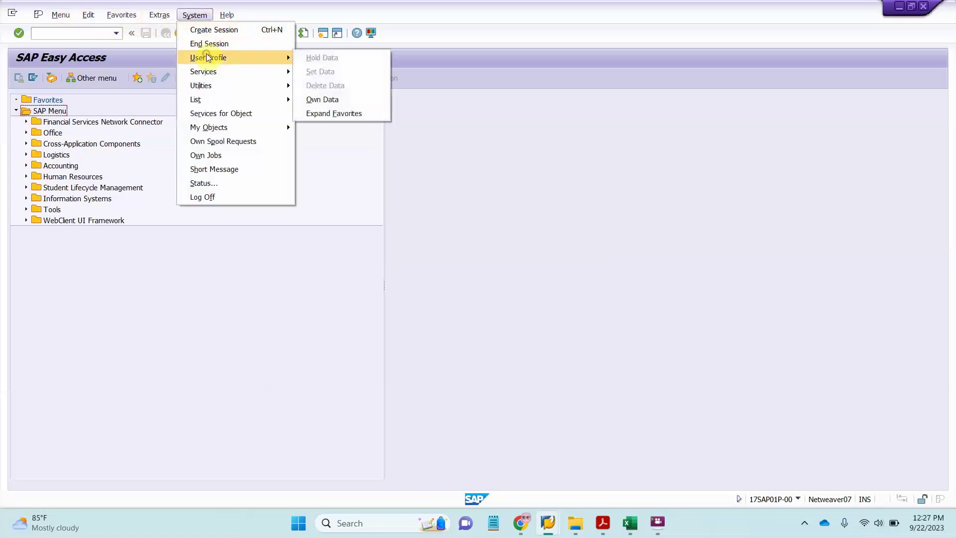
{"action": "left_click", "coordinate": [323, 99]}
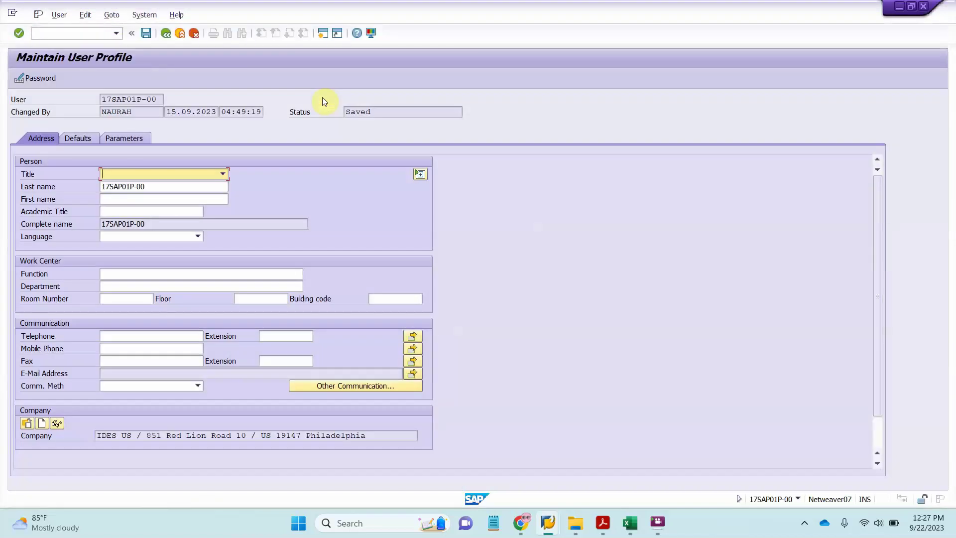
Step: Set the person's title to Ms. in the user profile's address data and move to the last name field
{"action": "left_click", "coordinate": [223, 174]}
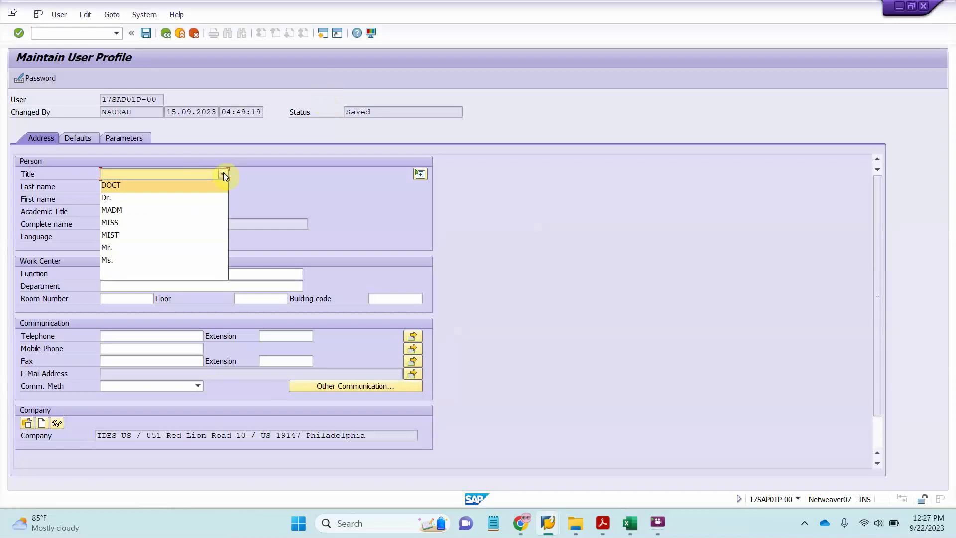
{"action": "left_click", "coordinate": [135, 259]}
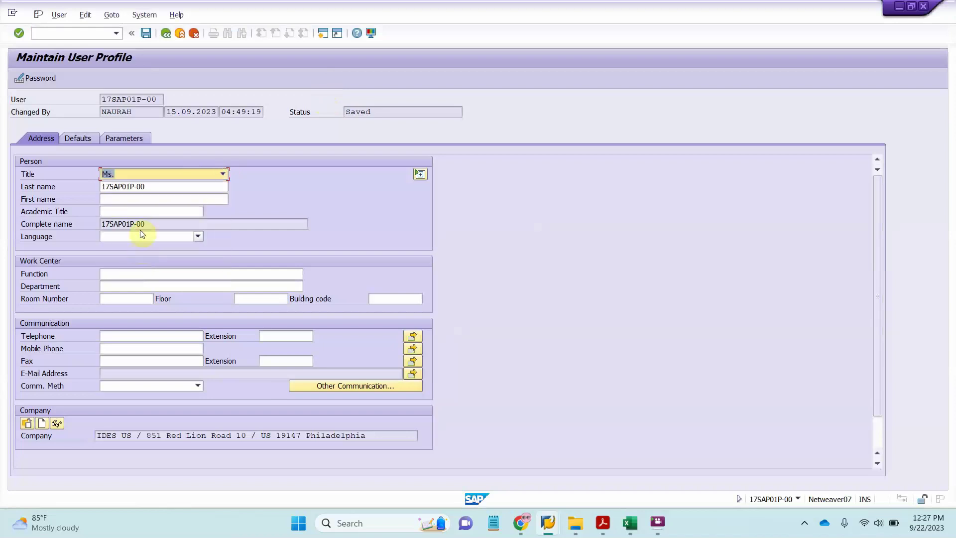
{"action": "left_click", "coordinate": [153, 188]}
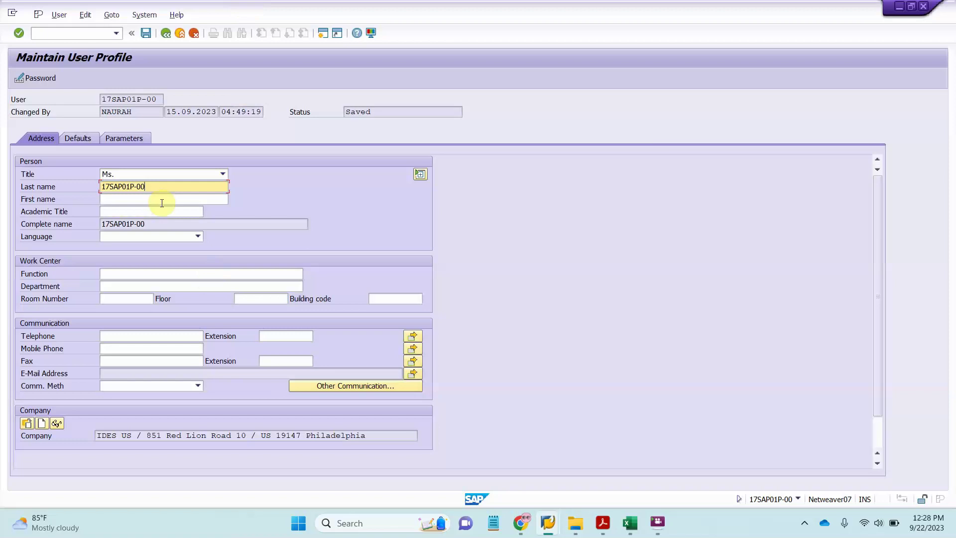
Step: Set the date format to MM/DD/YYYY in the user profile's defaults and save the profile
{"action": "left_click", "coordinate": [74, 141]}
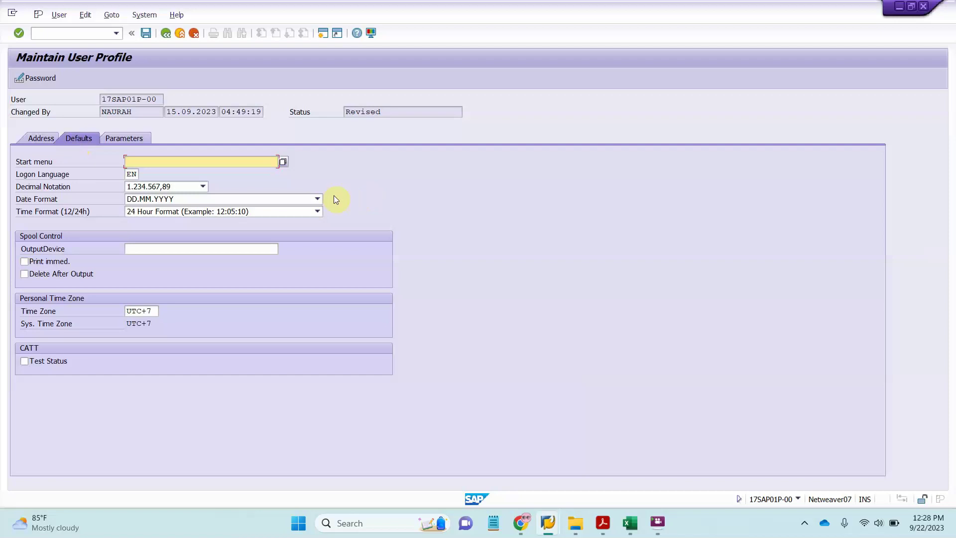
{"action": "left_click", "coordinate": [267, 199]}
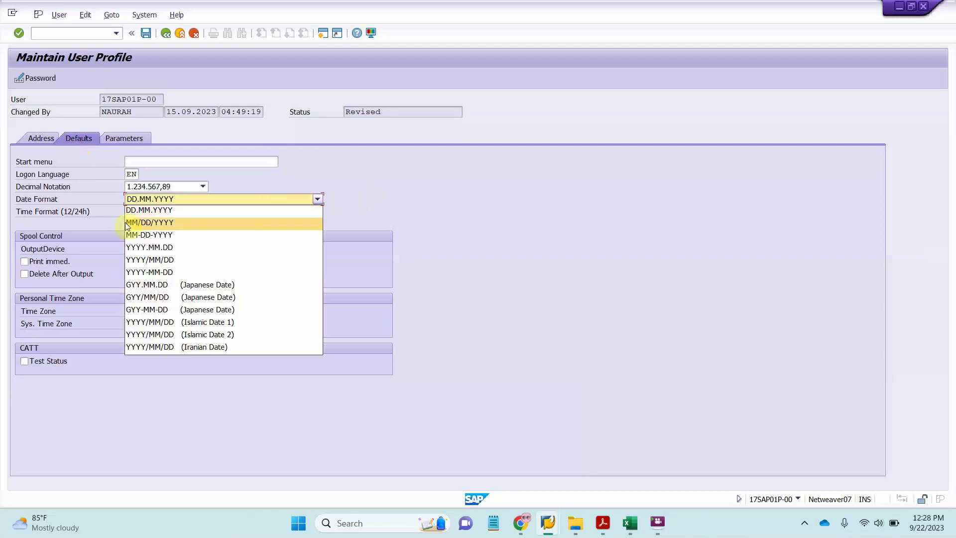
{"action": "left_click", "coordinate": [151, 222]}
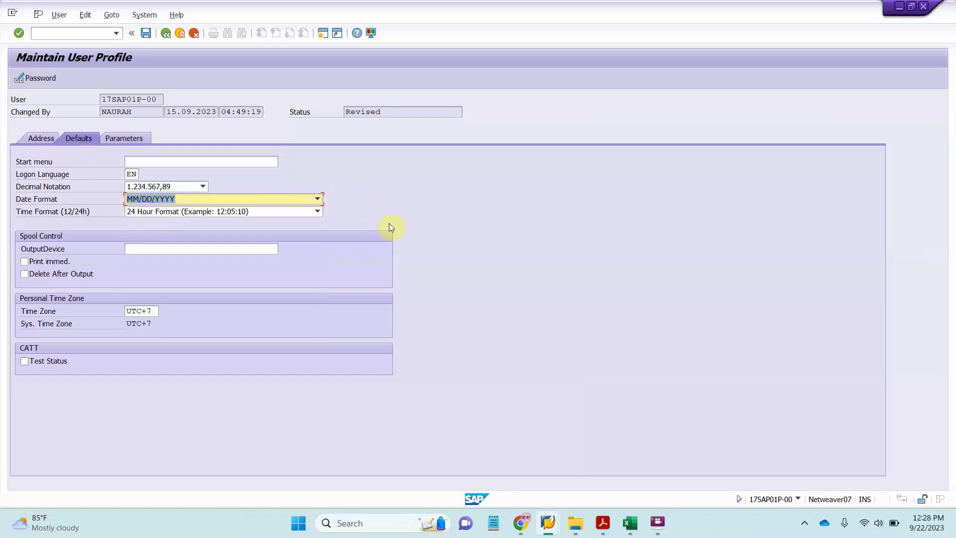
{"action": "left_click", "coordinate": [146, 33]}
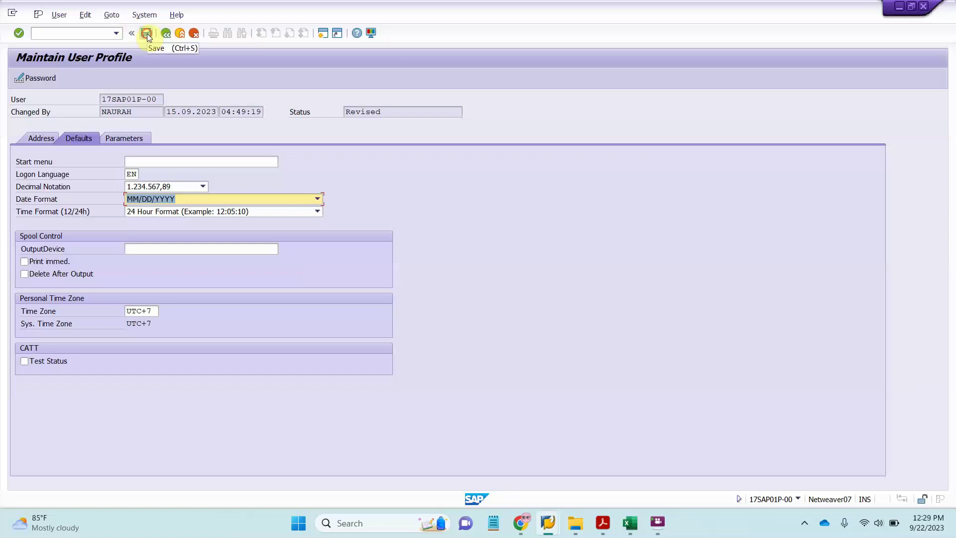